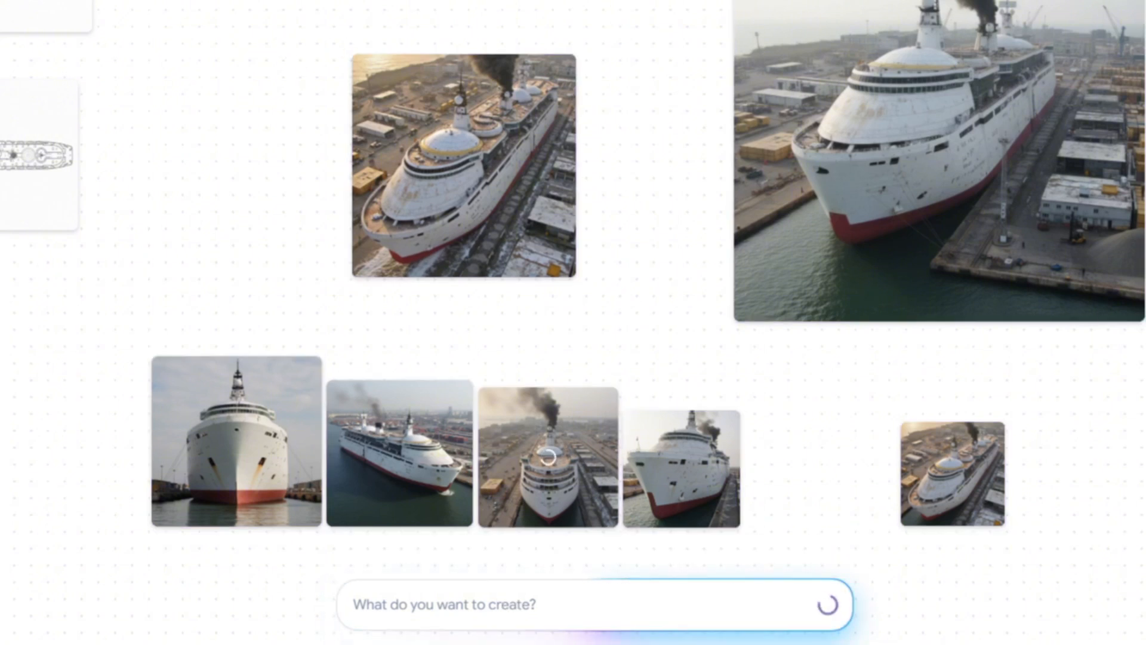
- Move all the ship images to one side of the canvas, including the newly generated front view, to clear a working area
drag(115, 1, 1145, 491)
scroll(250, 180, down, 3)
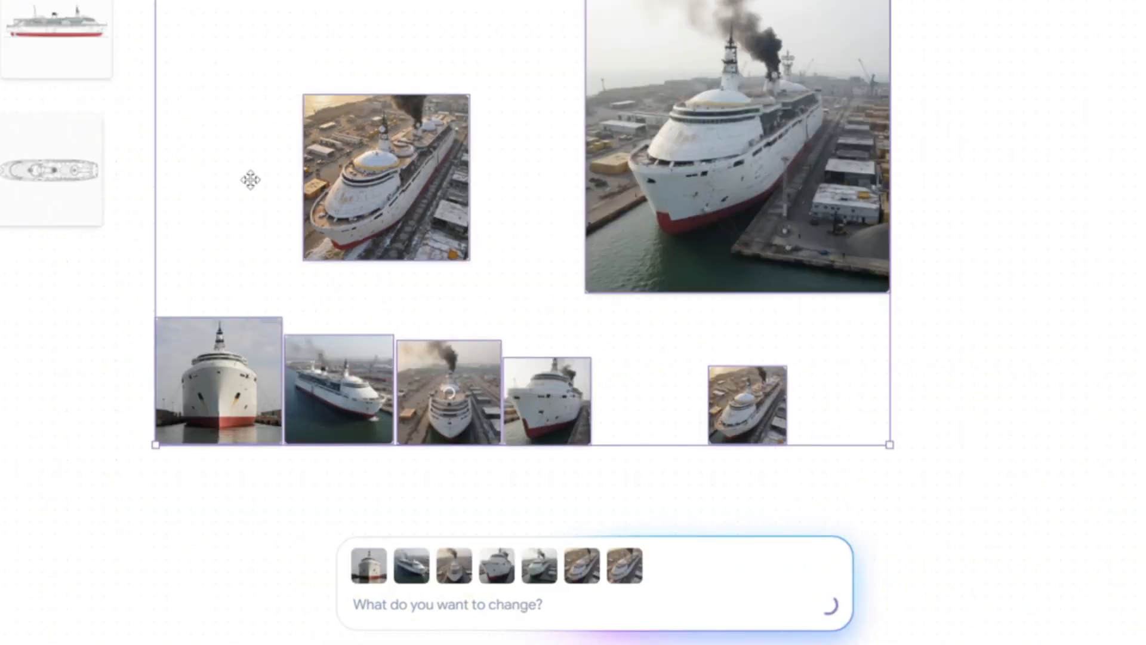
drag(250, 180, 1038, 87)
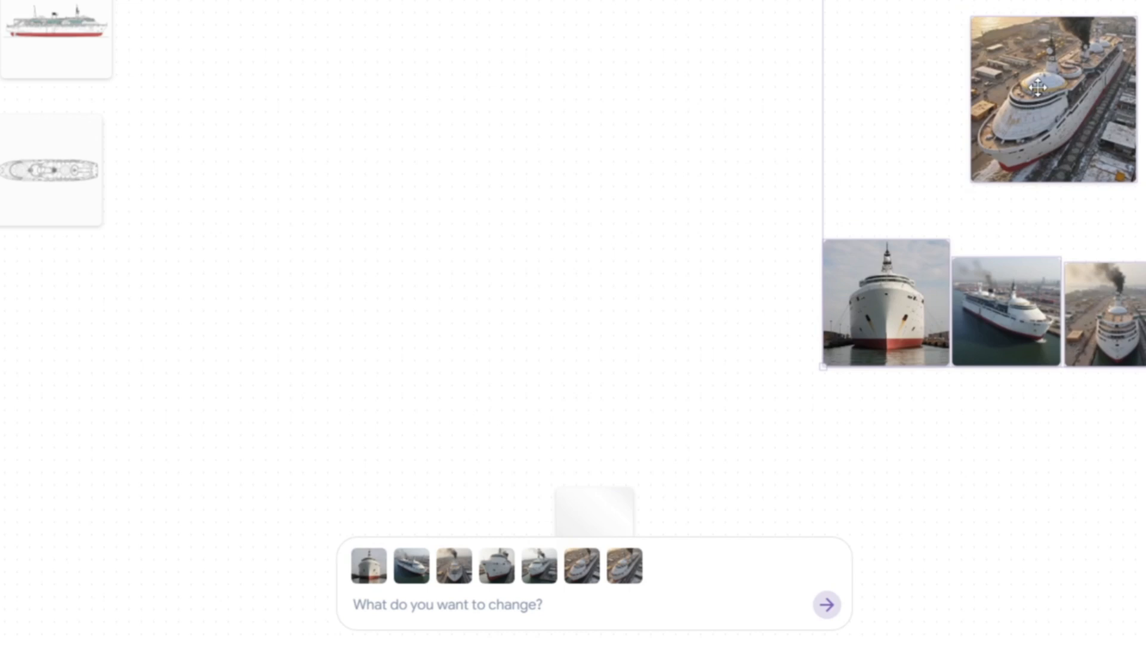
click(668, 187)
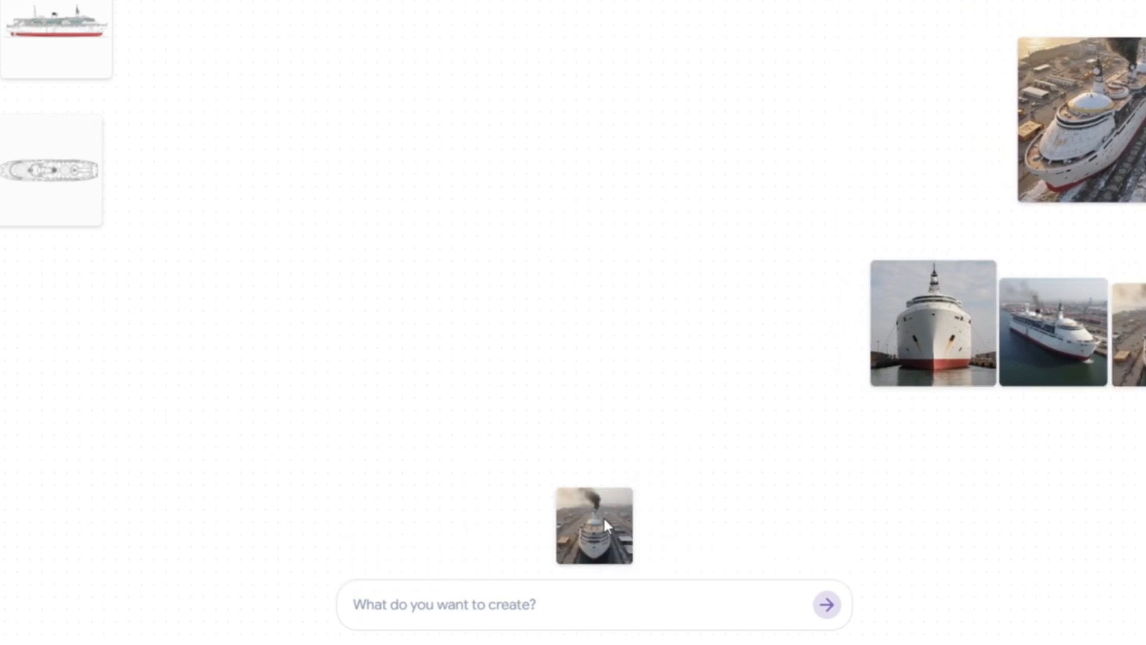
drag(604, 518, 794, 468)
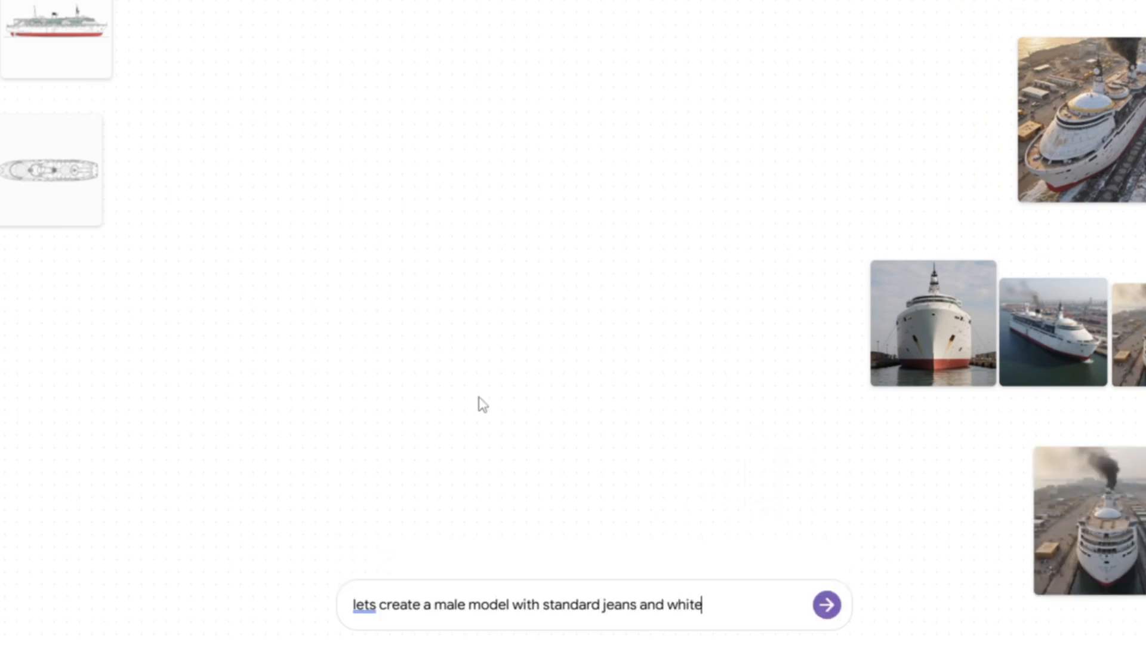
- Generate a template image of a male model in standard jeans and a white t-shirt, and enlarge it on the canvas
text(emplate .)
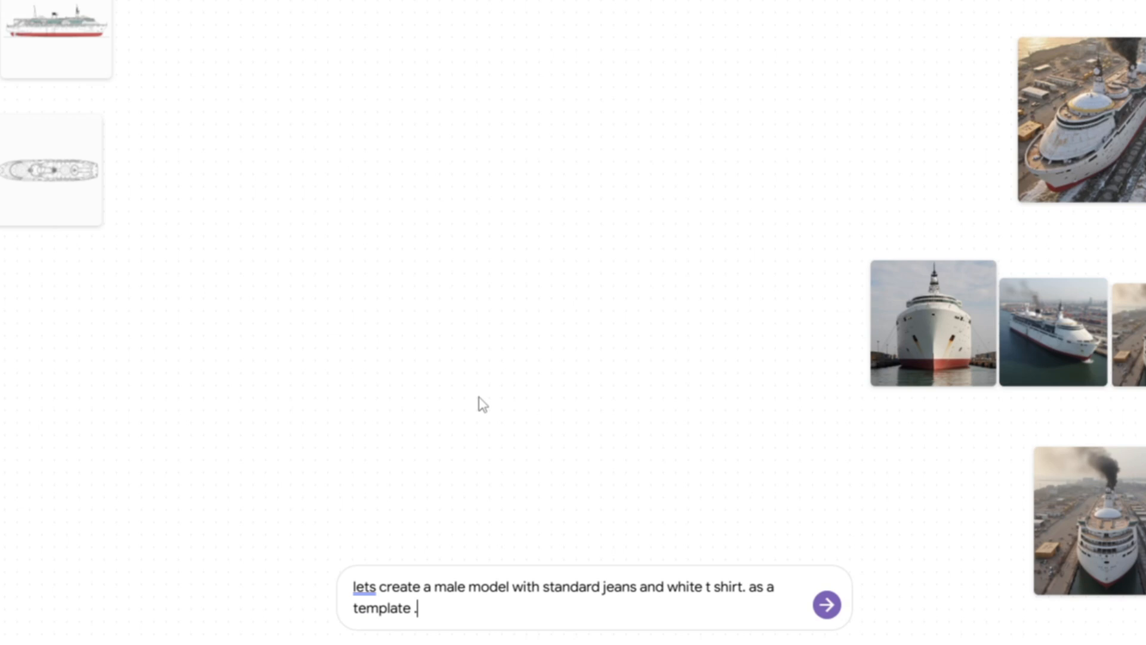
key(Return)
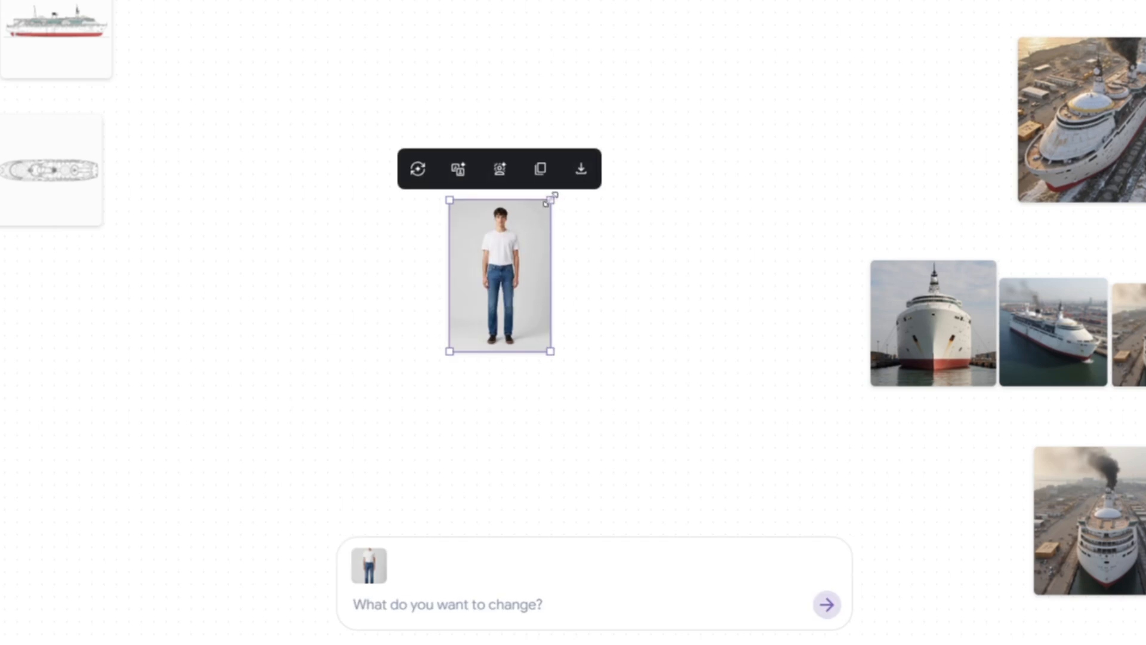
drag(546, 203, 773, 0)
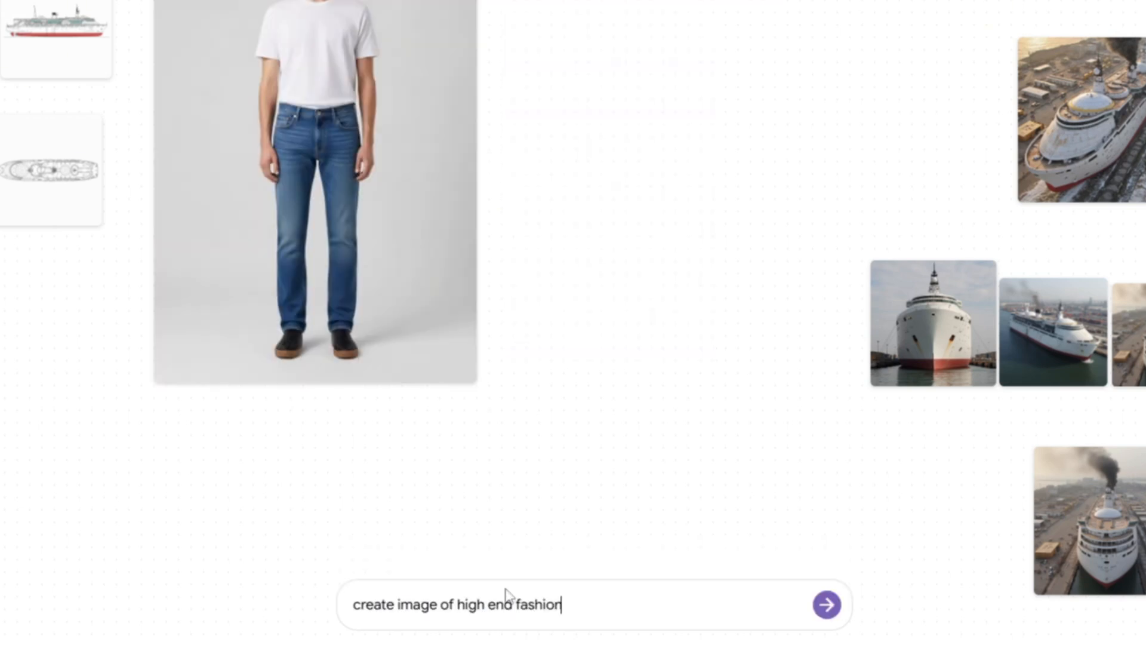
- Generate an enlarged image of high-end fashion with pants, a weird hat and fingerless gloves, and have each item made as a separate product
text(ashion pants, a weird hat, and some fingerle)
key(Return)
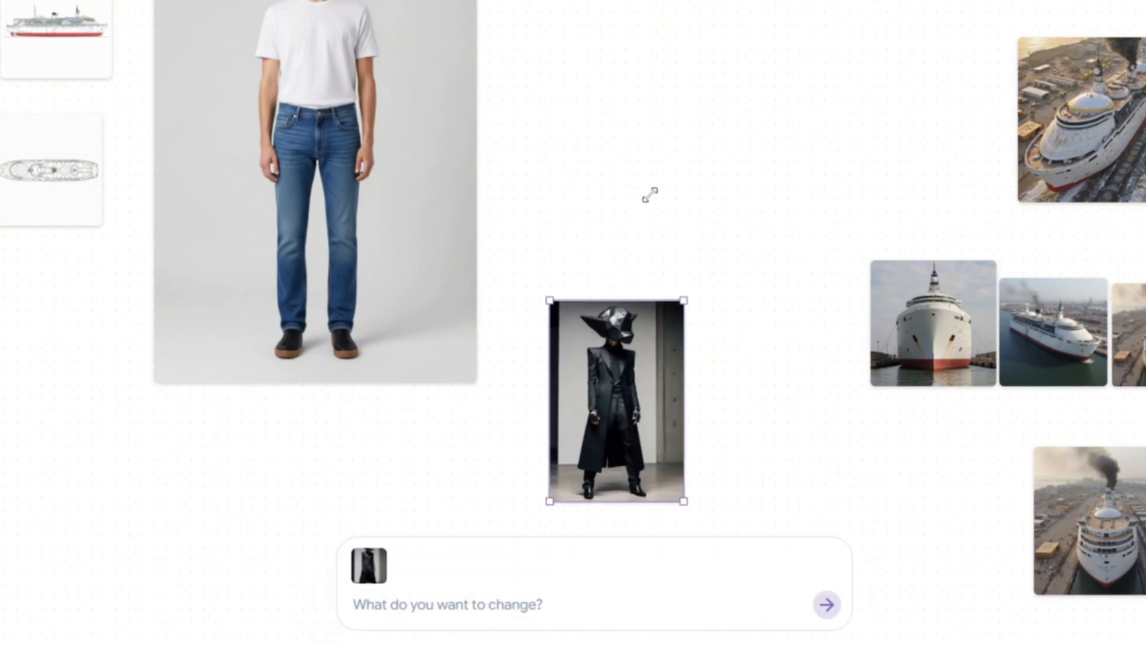
text(have each of those)
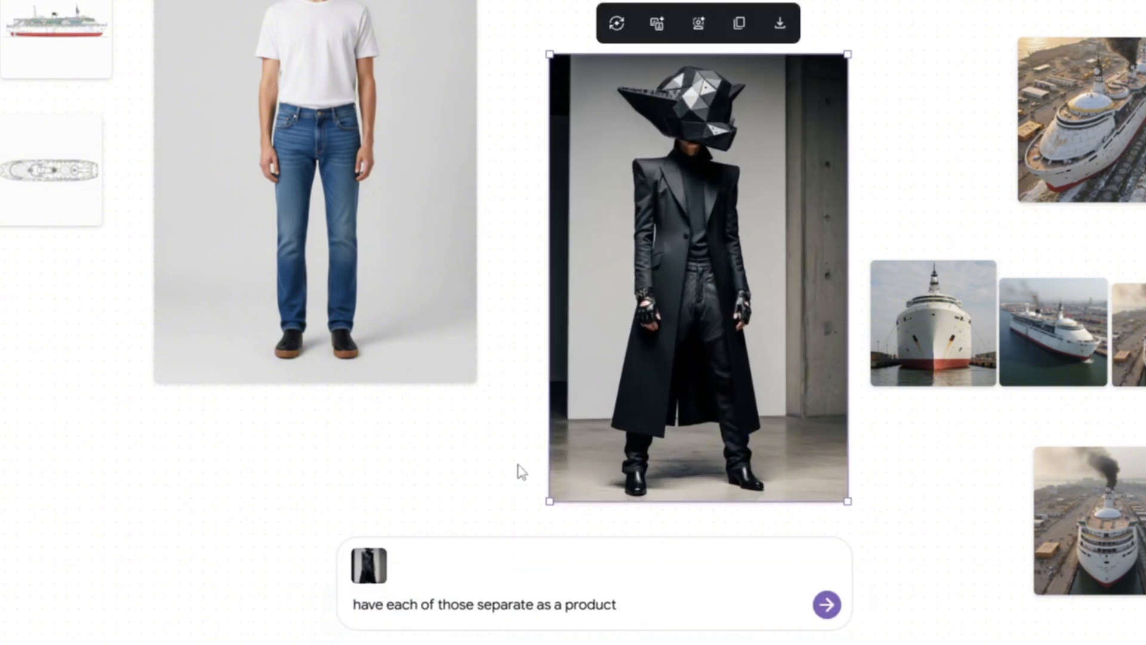
text( separate as a product)
key(Return)
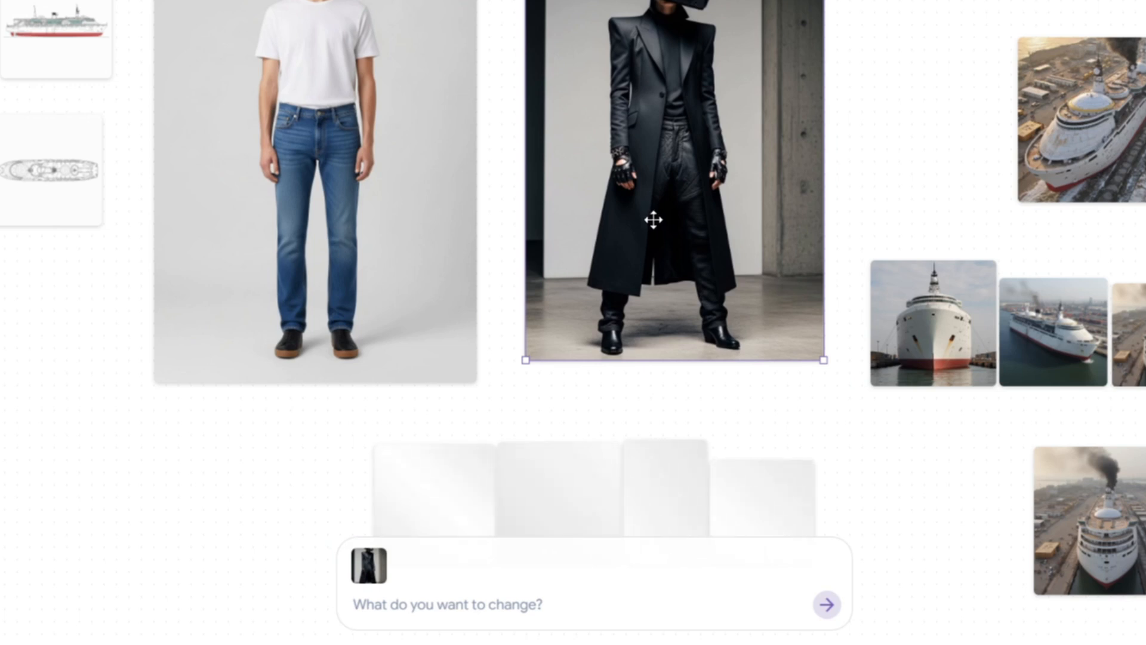
drag(612, 291, 652, 231)
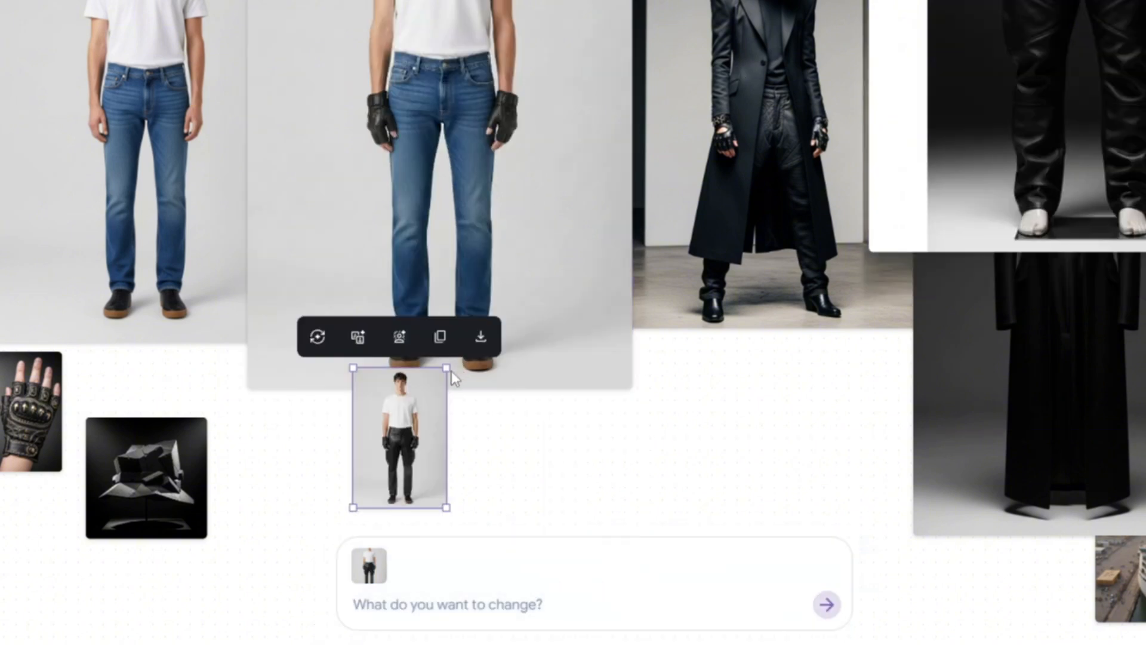
- Generate a version of the model in leather pants and gloves wearing the black coat, using the prompt "put the coat on"
shift+click(450, 379)
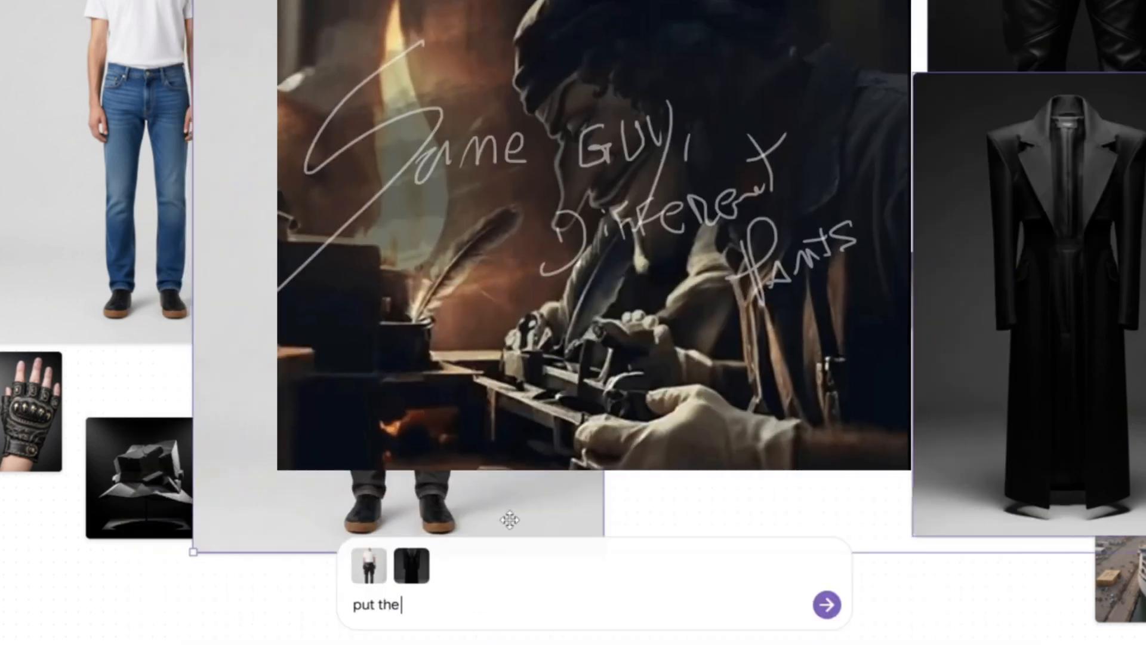
text(coat)
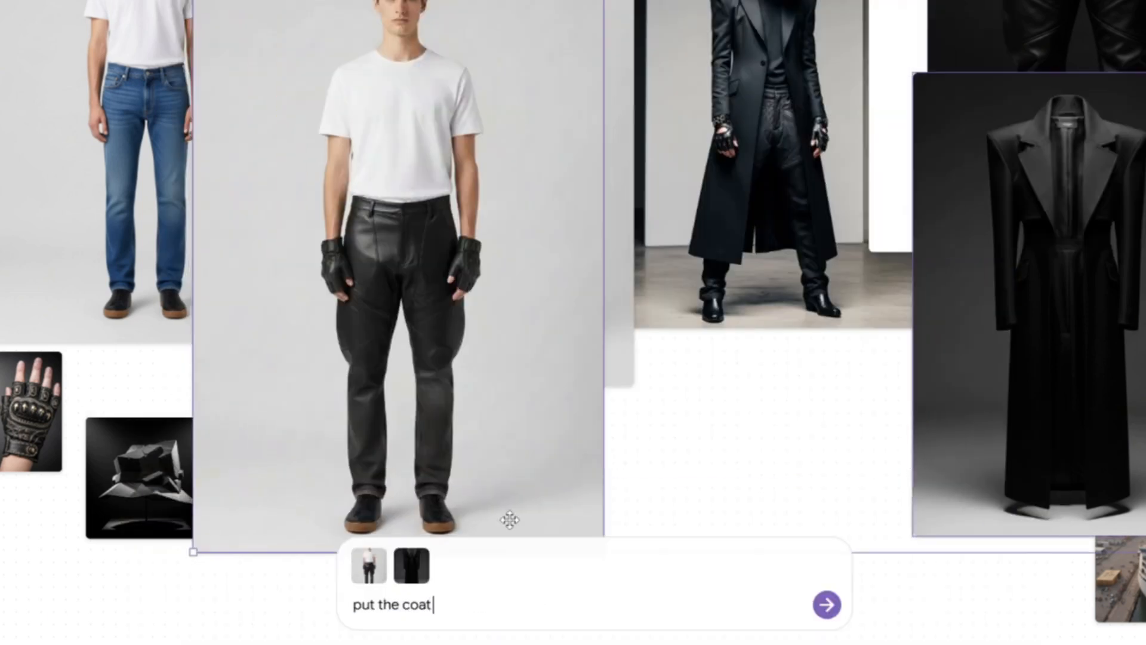
text( on)
key(Return)
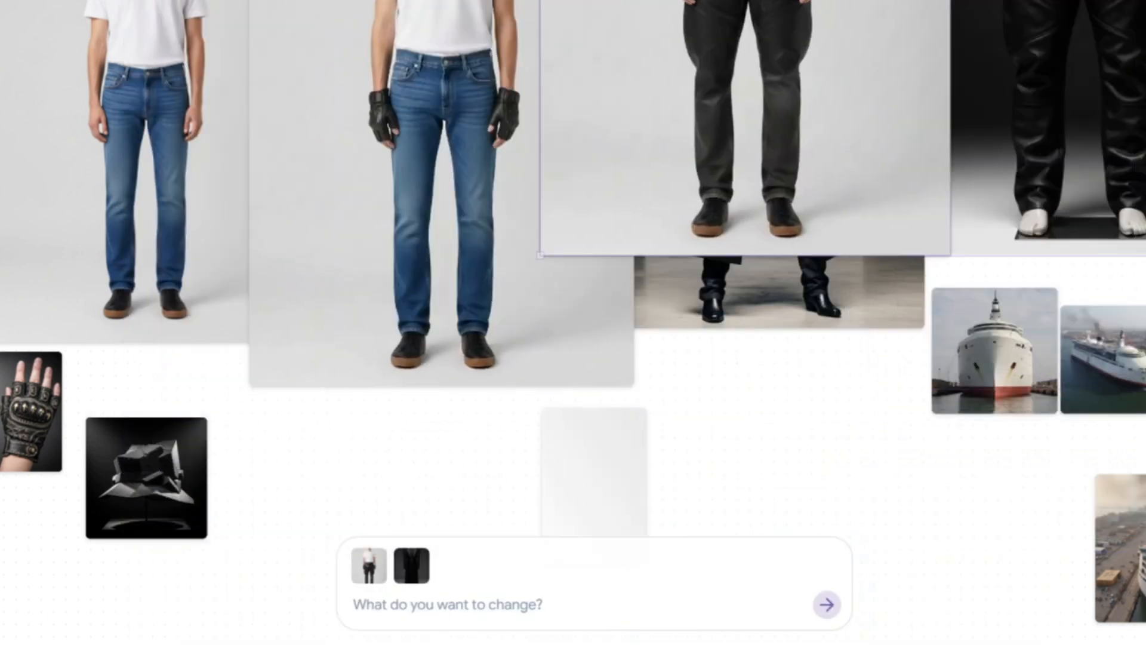
- Move the leather-pants image aside, then enlarge the new black-coat image and position it over the jeans images
drag(661, 74, 742, 58)
click(609, 458)
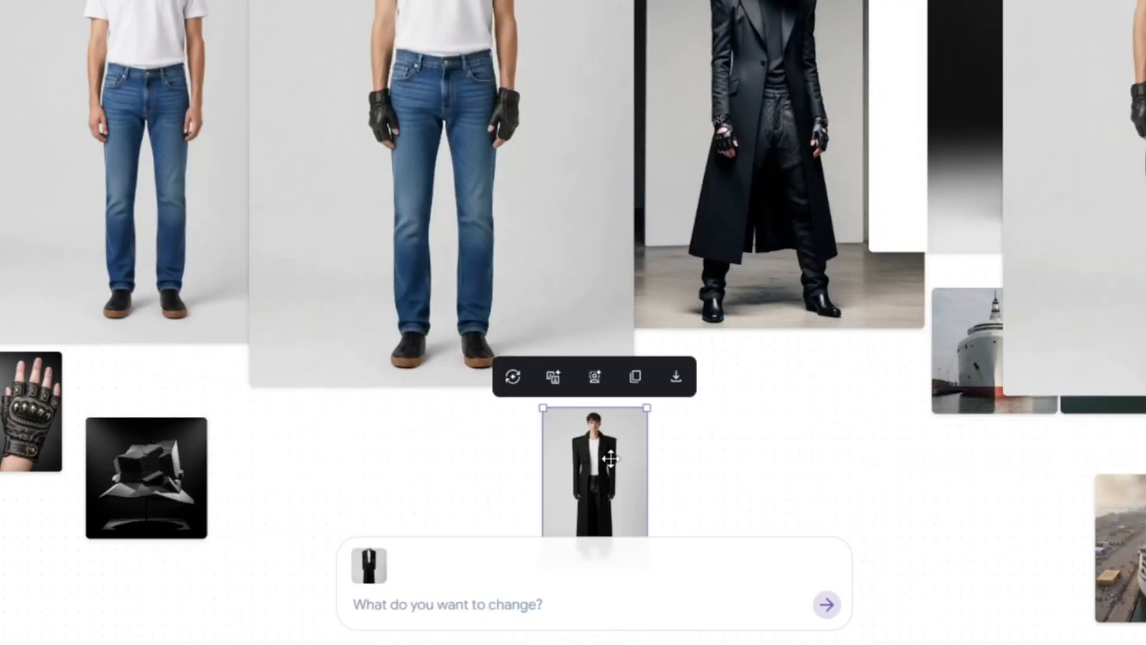
drag(609, 458, 542, 378)
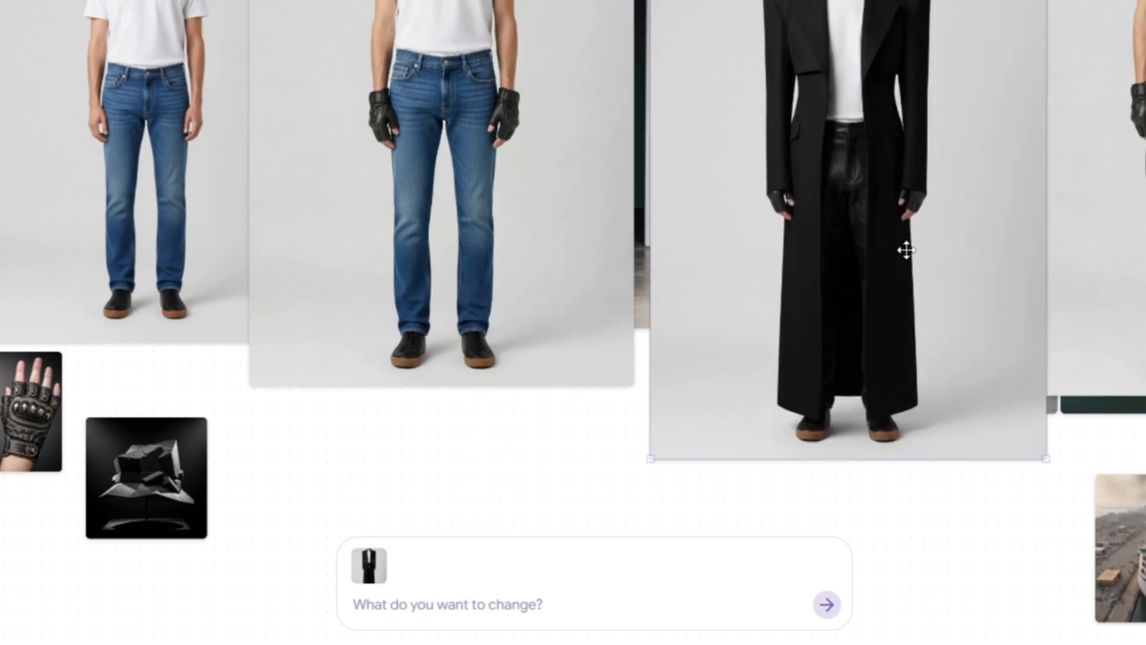
drag(905, 251, 539, 308)
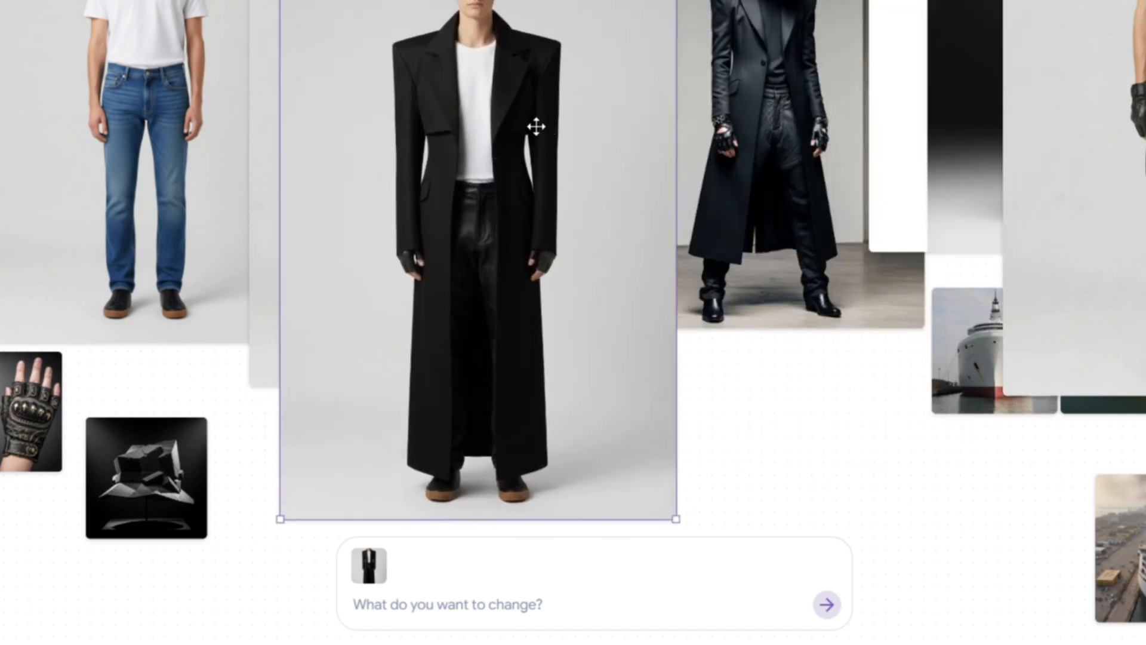
drag(524, 171, 413, 6)
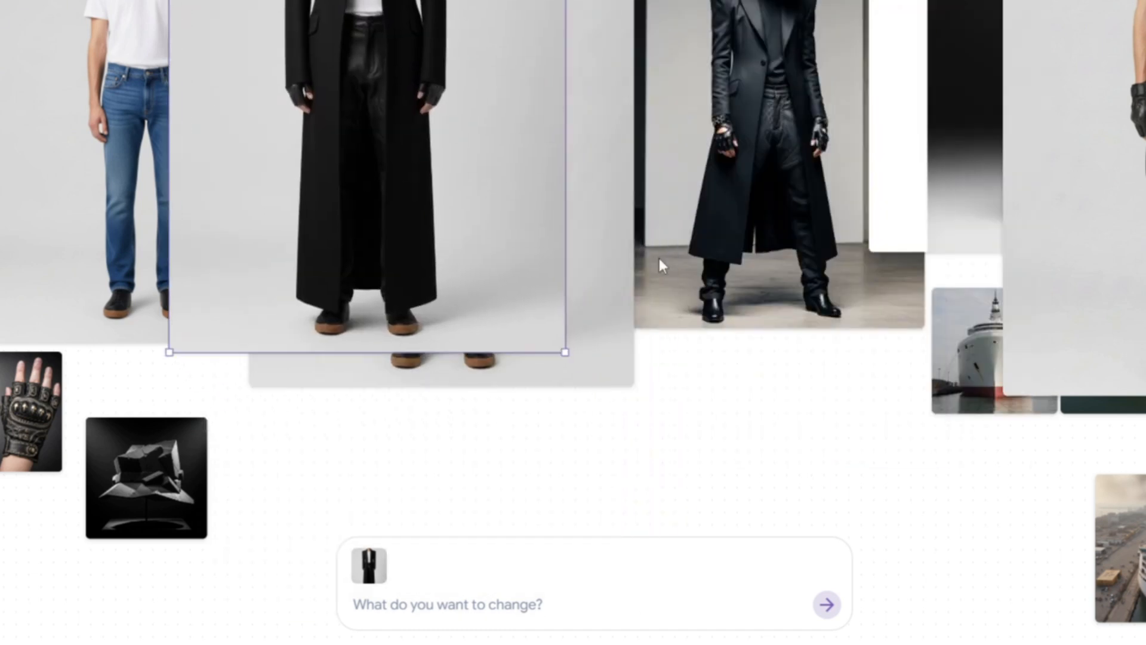
- Arrange the black-coat image and the enlarged original jeans-and-t-shirt image side by side on the canvas
click(658, 412)
click(729, 321)
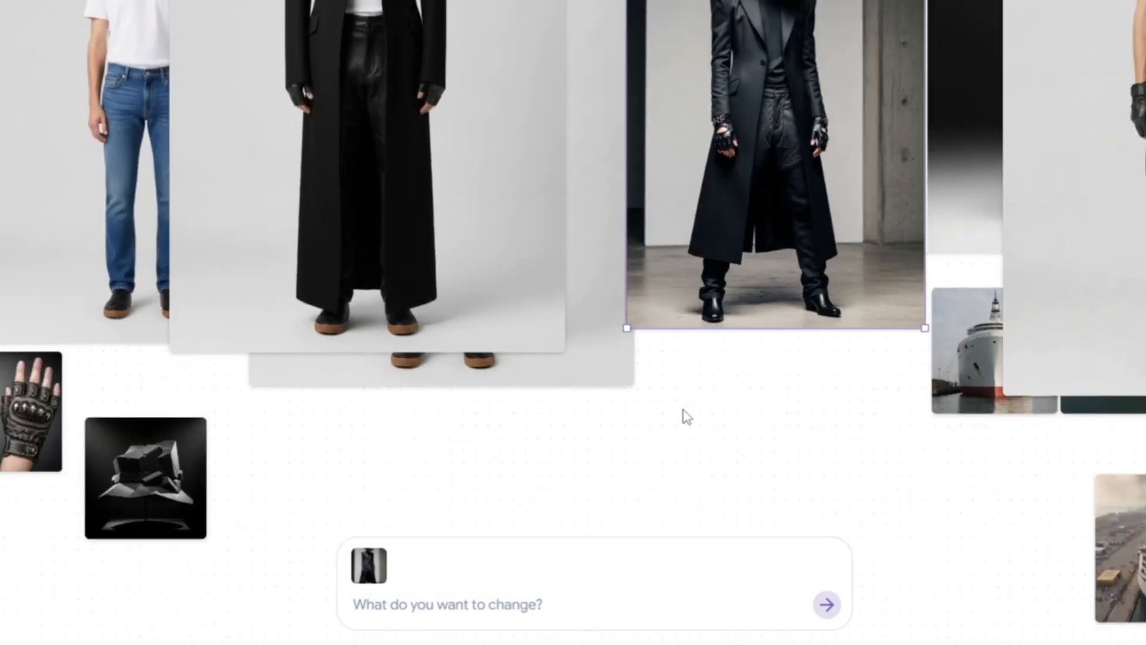
drag(439, 219, 519, 363)
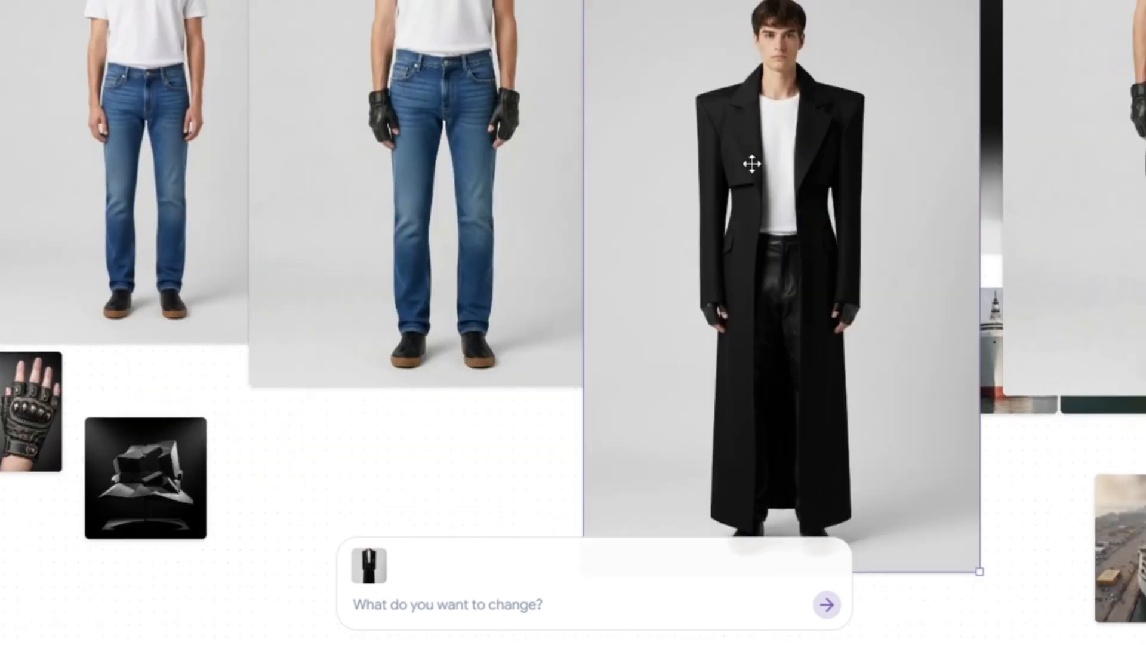
drag(751, 164, 836, 76)
drag(127, 78, 500, 146)
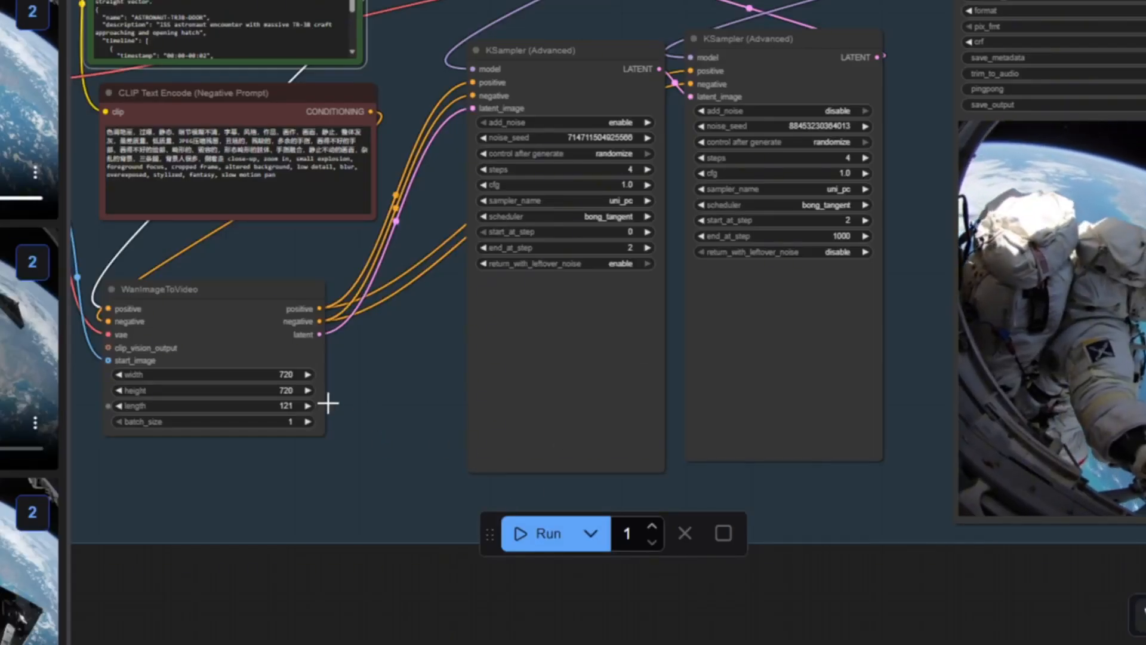
- Switch to ComfyUI and examine the Wan image-to-video workflows and their explosion video previews
drag(286, 456, 727, 283)
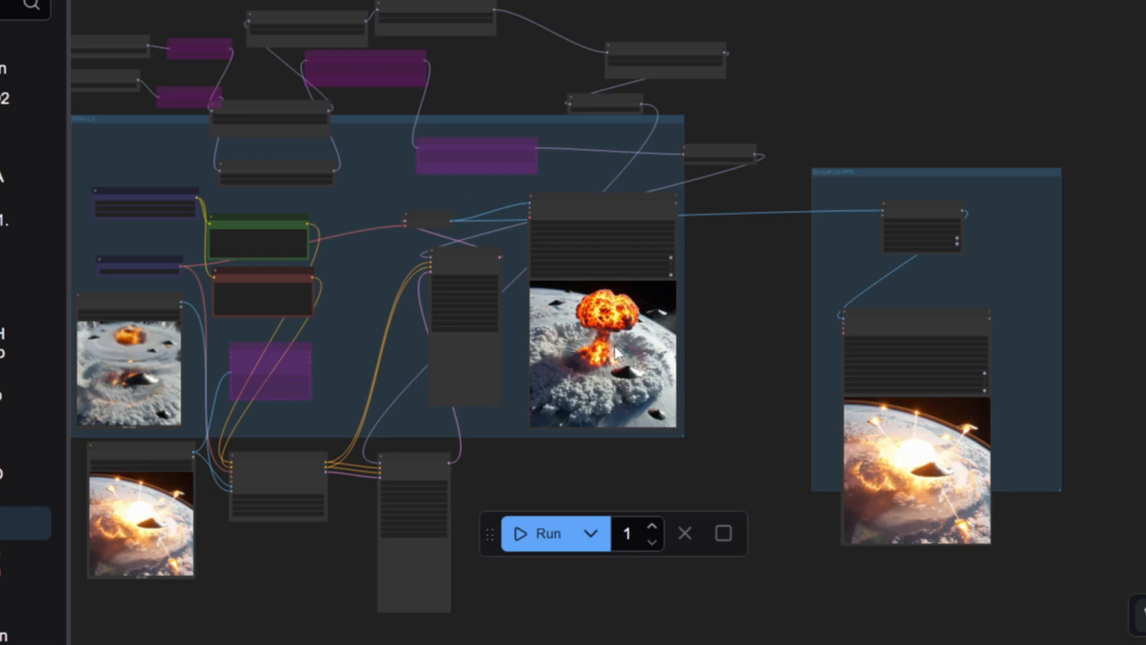
scroll(585, 444, up, 5)
scroll(606, 357, down, 3)
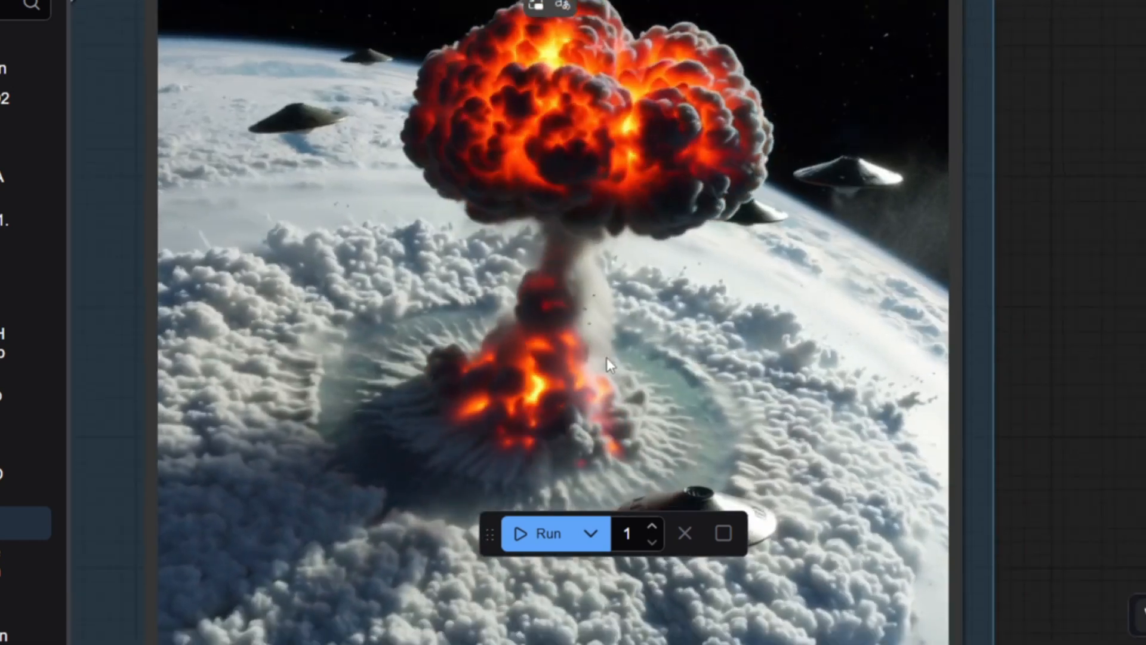
drag(912, 302, 903, 199)
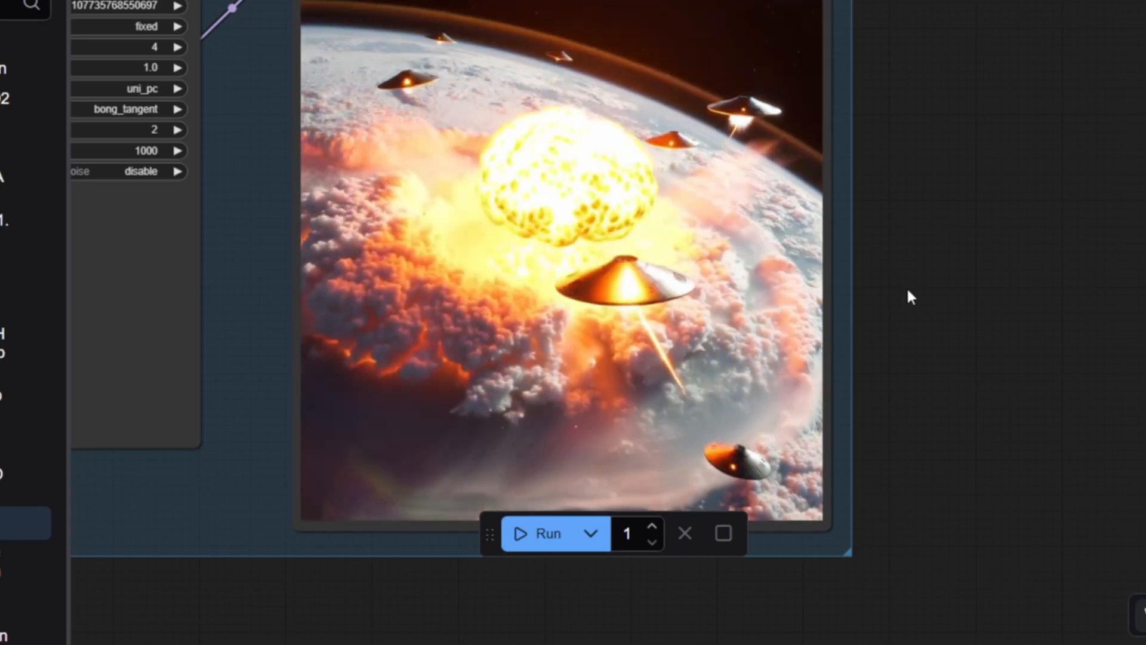
drag(908, 280, 1094, 120)
scroll(367, 485, down, 3)
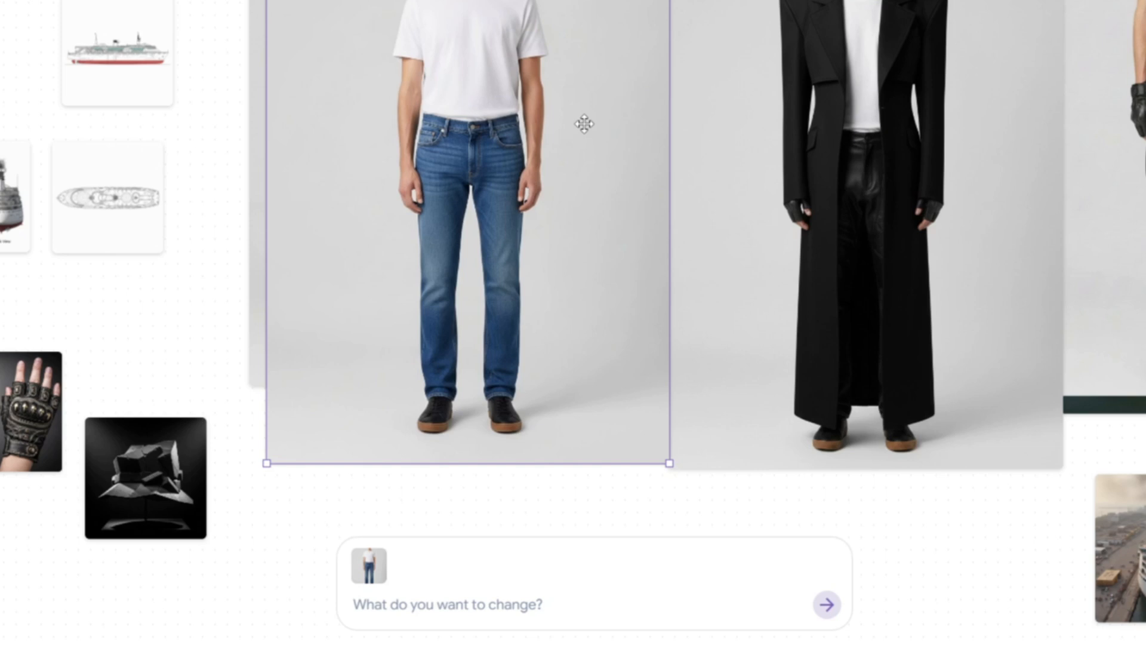
- Align the jeans image with the coat image, then draft a ChatGPT request for a mechanical sci-fi Wan 2.2 clothing transformation using first and last frame
drag(584, 123, 519, 166)
key(alt+space)
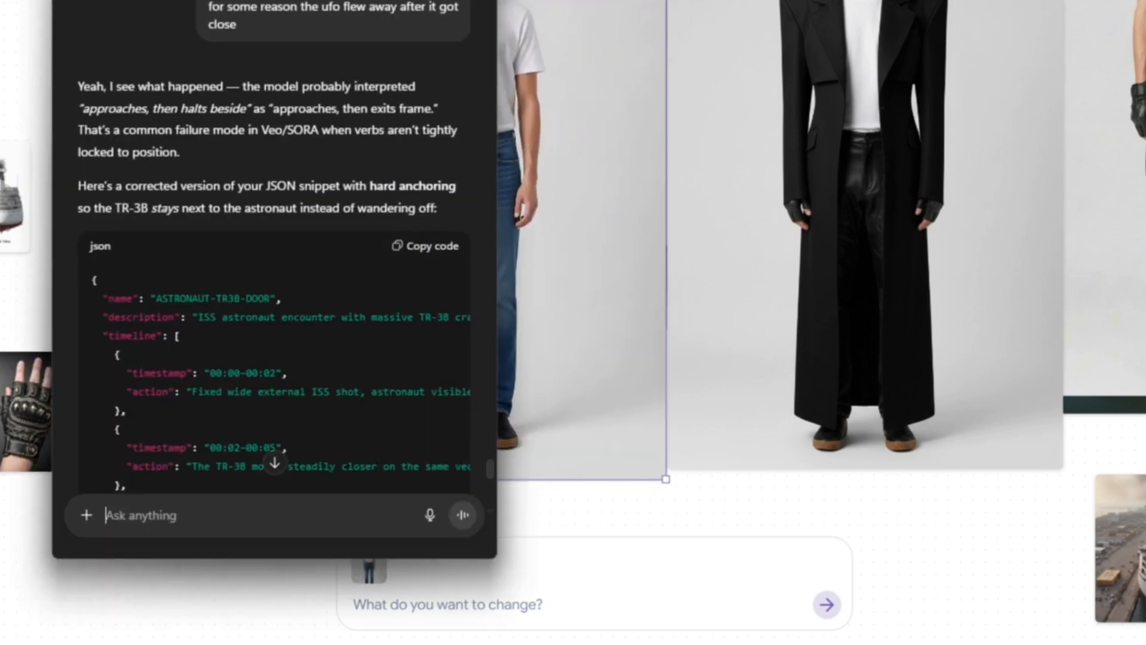
scroll(257, 356, down, 2)
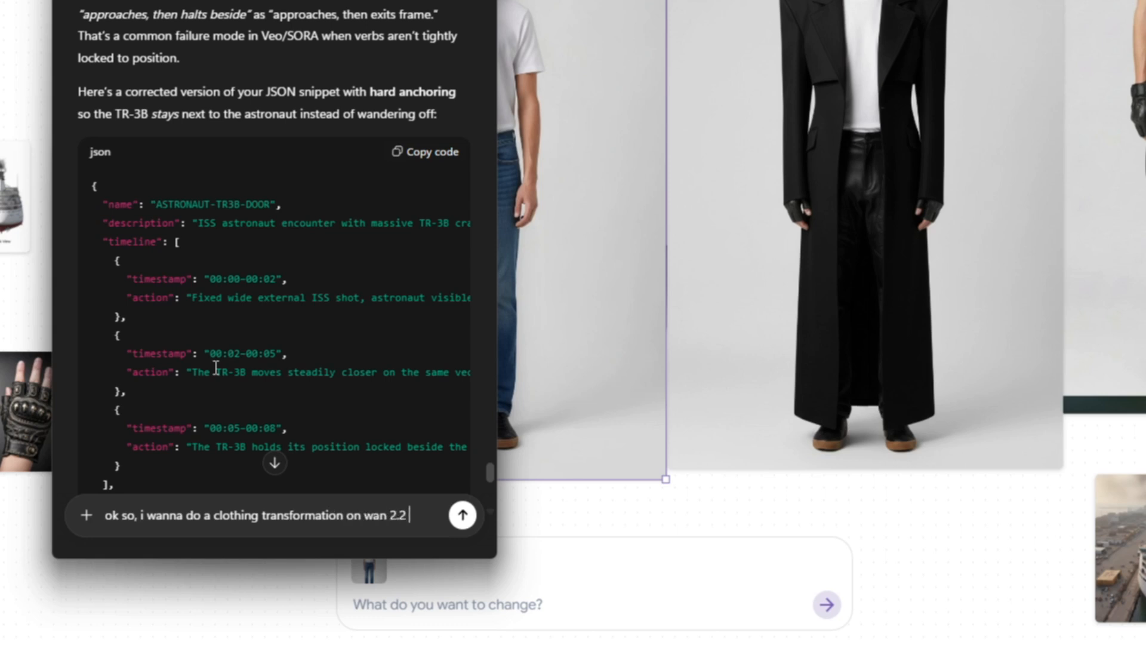
text(g first and )
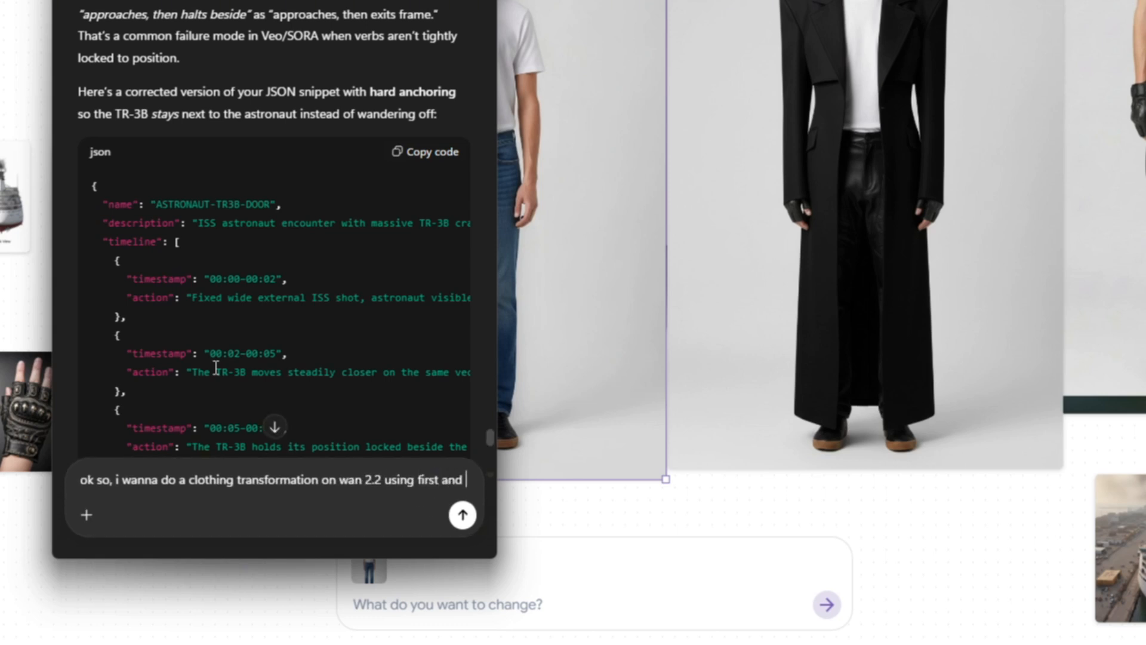
text(last frame, i want it to be somewhat me)
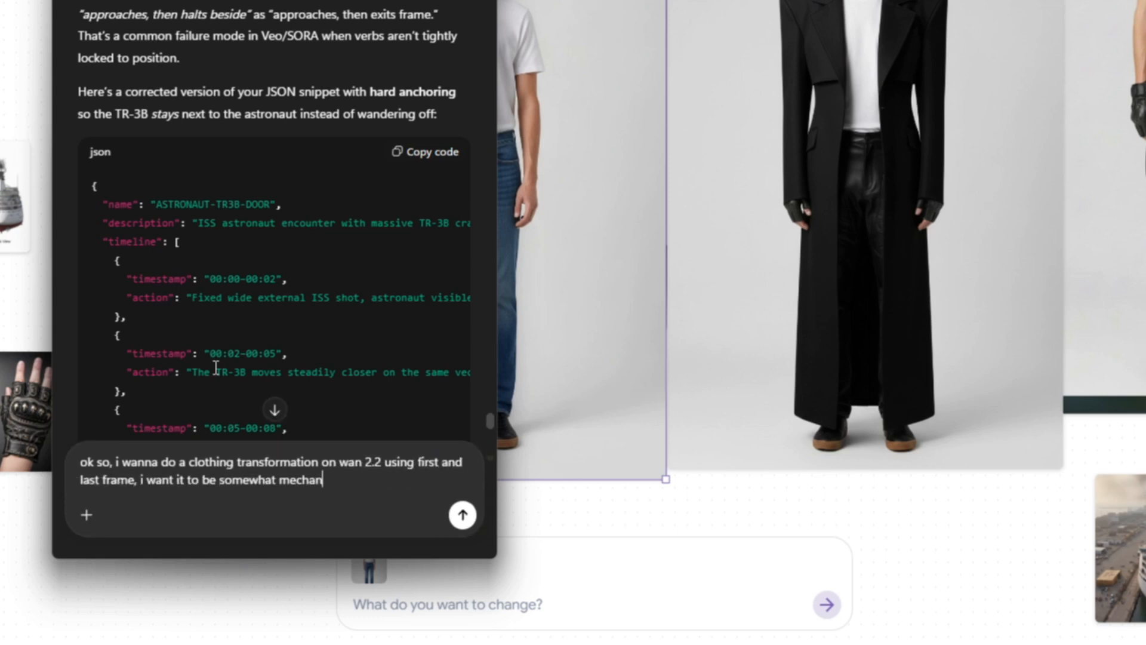
text( changing from regular clothes to some flshy design clothhes)
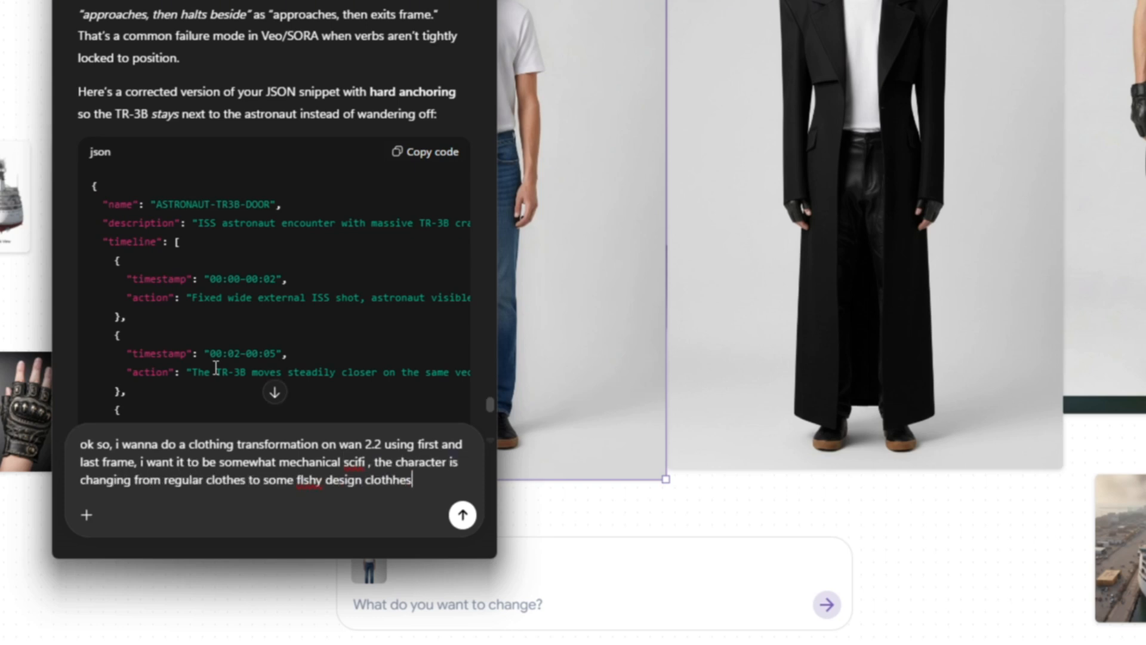
- Attach a screenshot of both outfit images to the ChatGPT request, ask it to build the transformation prompt, and send it
drag(298, 2, 17, 0)
key(super+shift+s)
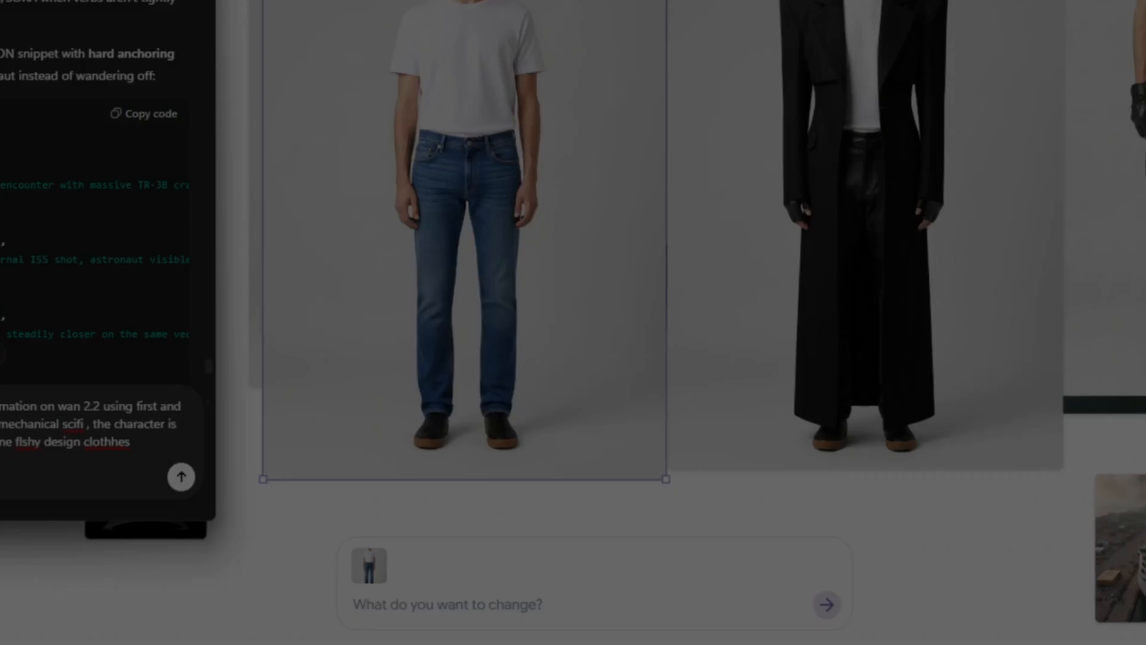
drag(262, 1, 1069, 475)
text(, heres a)
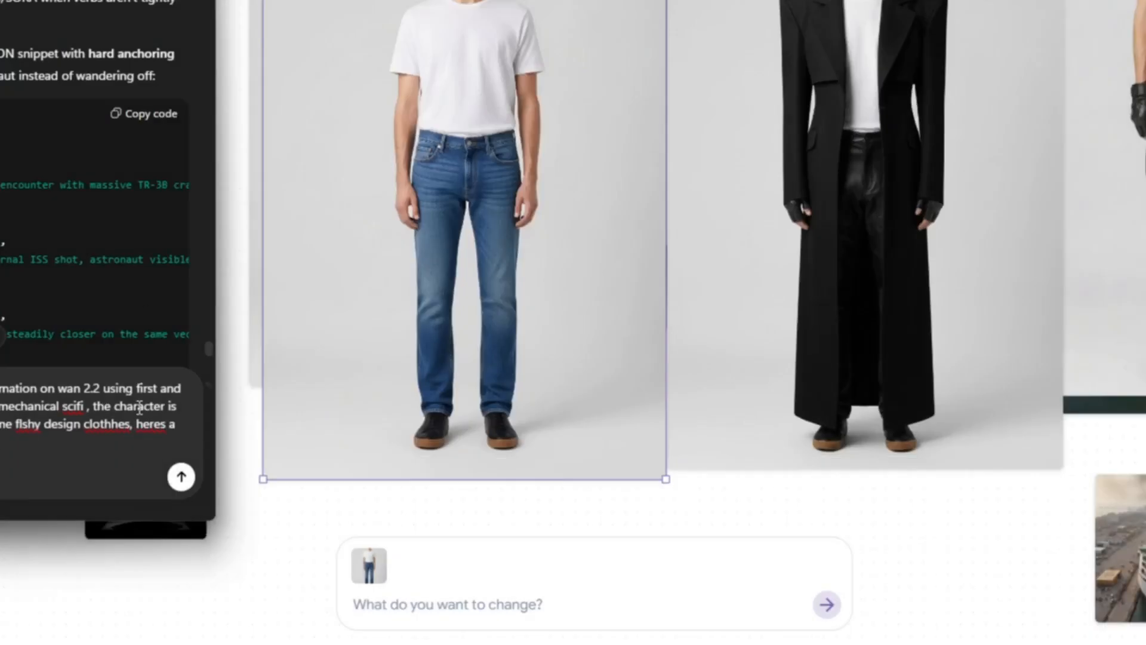
text(ransformation:)
key(Return)
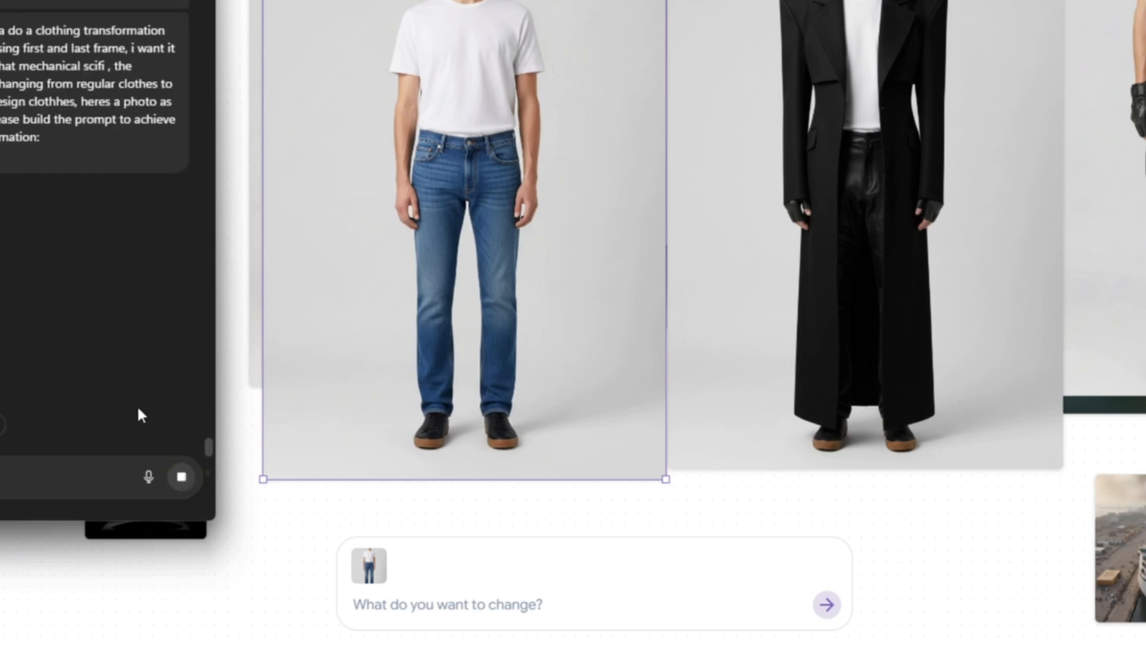
- Select the text of the clothing transformation prompt in the ChatGPT reply
scroll(71, 214, up, 2)
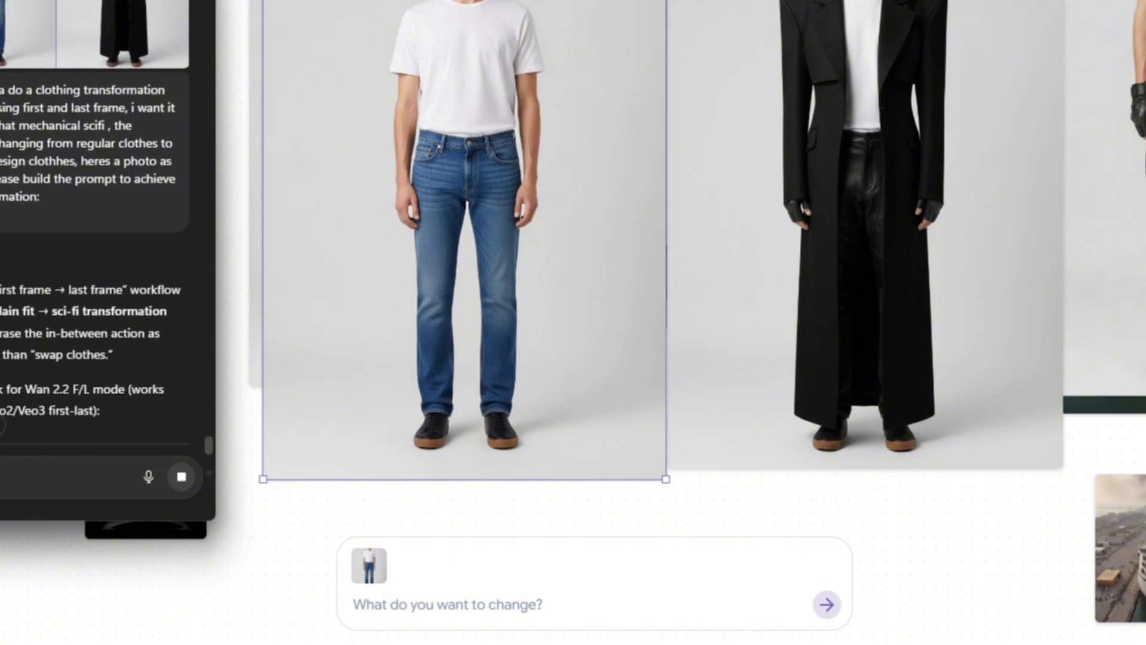
drag(1, 49, 101, 263)
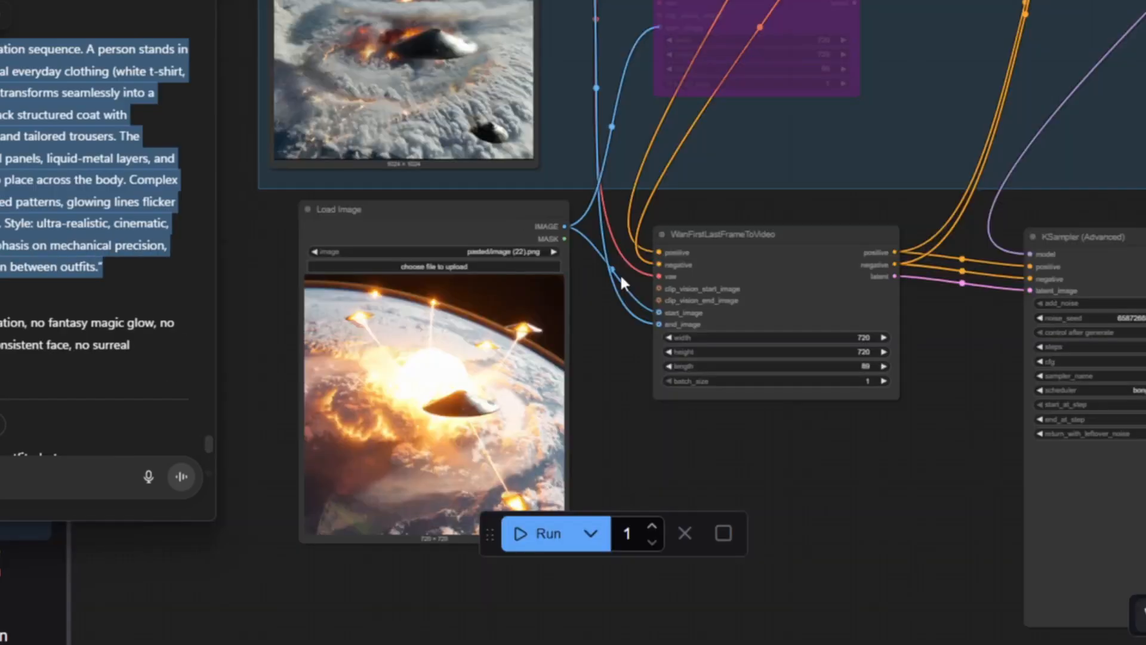
- Replace the positive prompt in the Wan first/last-frame workflow with the copied clothing transformation prompt
scroll(562, 179, up, 10)
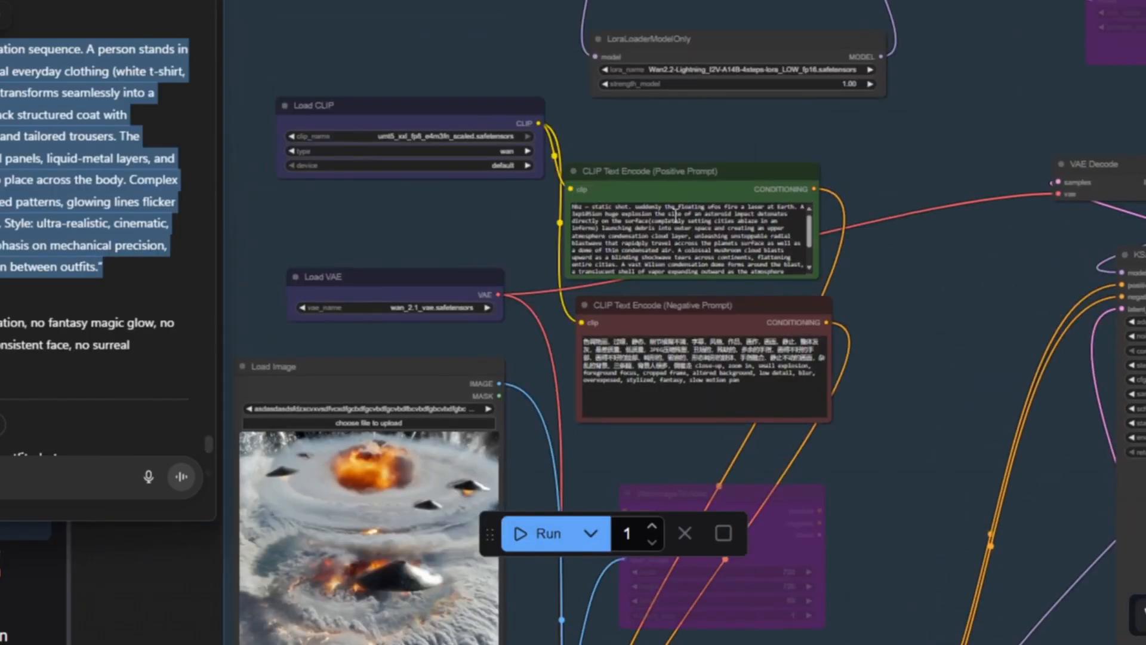
click(691, 215)
key(ctrl+a)
key(ctrl+v)
- Load Male Character Template.jpeg as start image and Model Full Outfit (Coat, Pants, Gloves).png as end image, placing the end image node just below the start image
drag(911, 253, 852, 28)
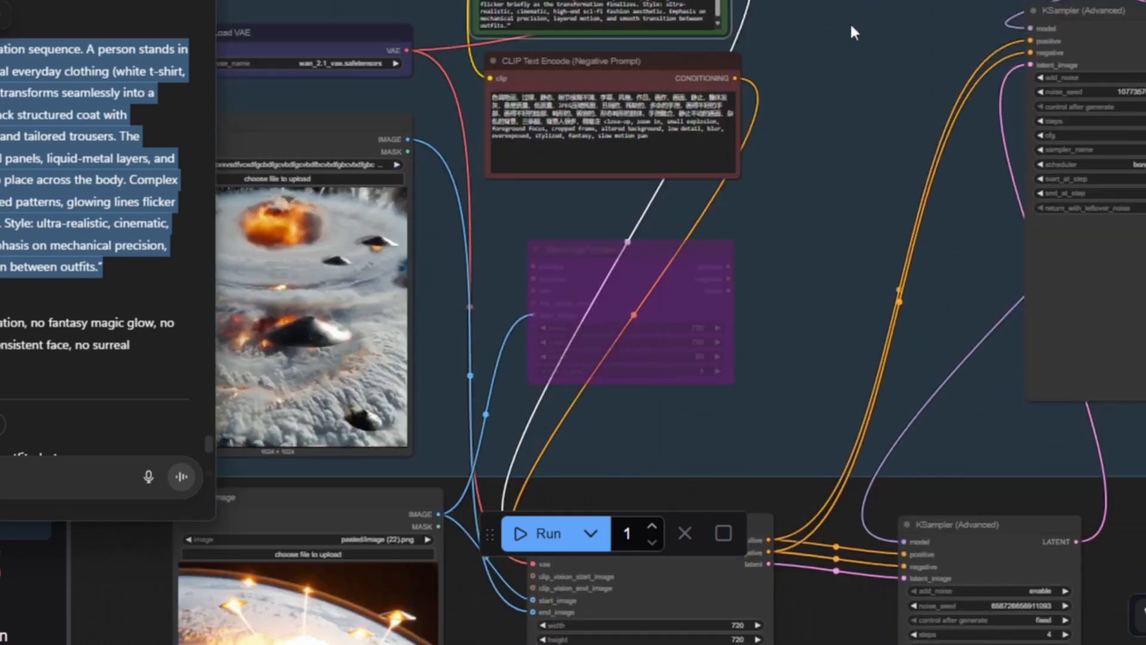
drag(616, 364, 753, 154)
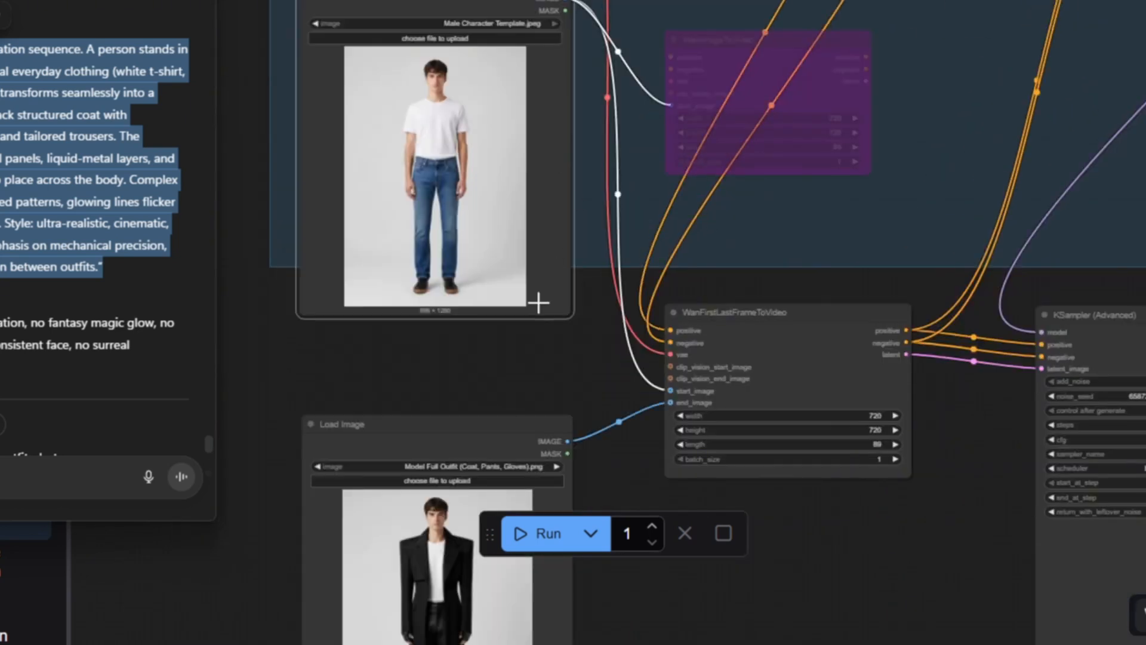
drag(476, 426, 469, 361)
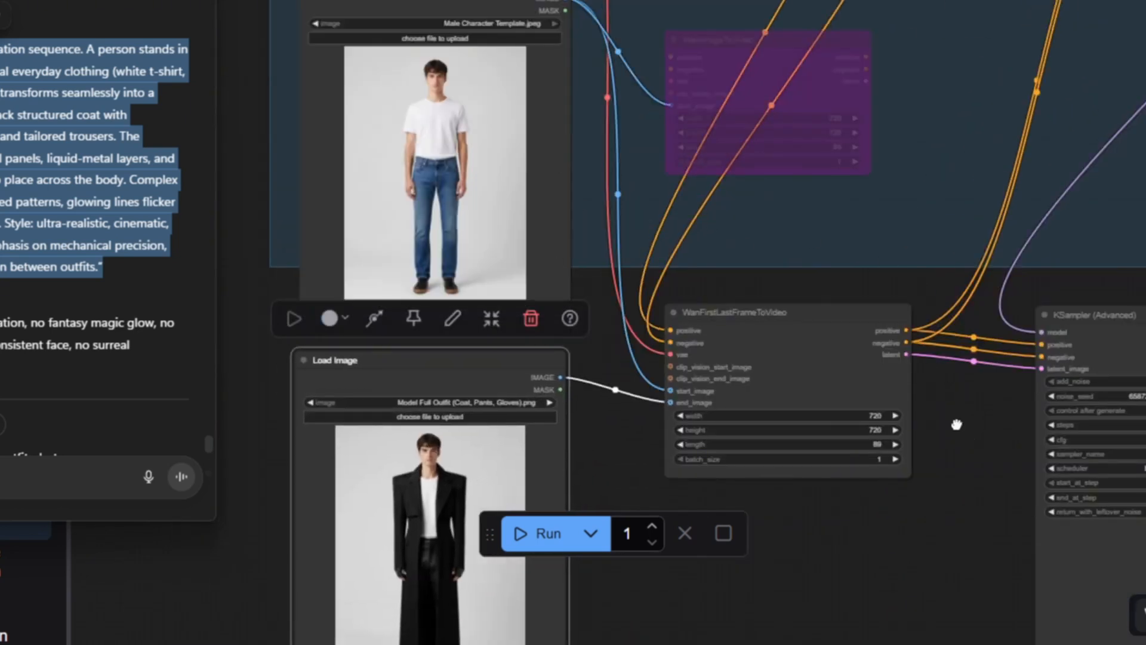
- Move the lower KSampler (Advanced) node up into the workflow group, directly beside the other KSampler (Advanced)
drag(957, 424, 605, 313)
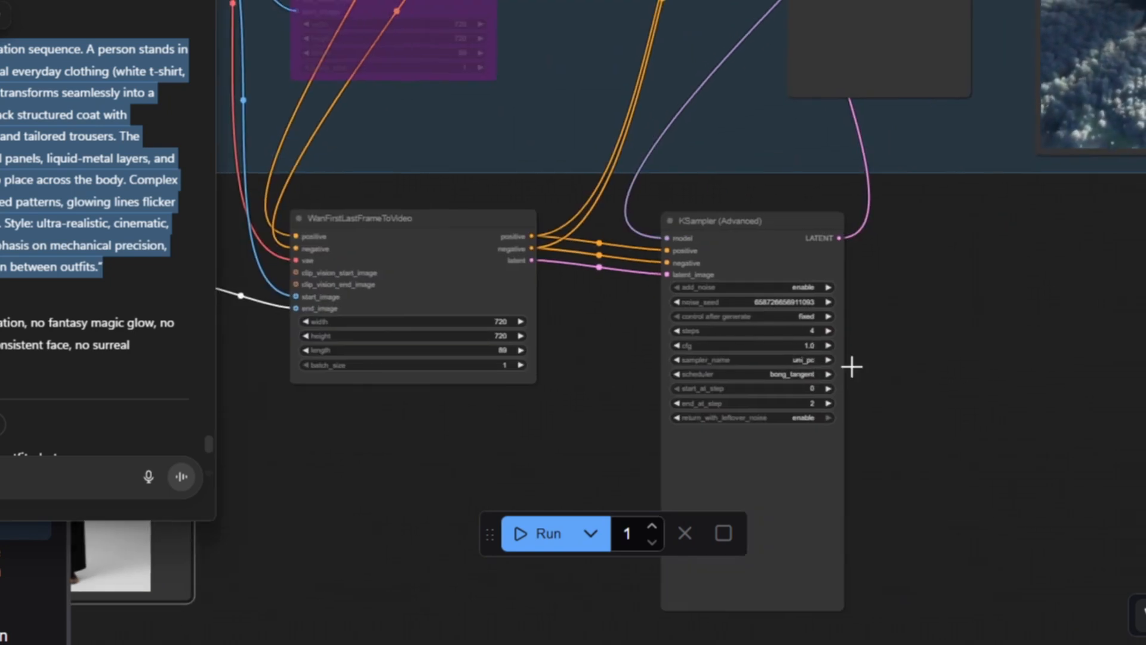
drag(798, 332, 787, 315)
drag(881, 191, 865, 428)
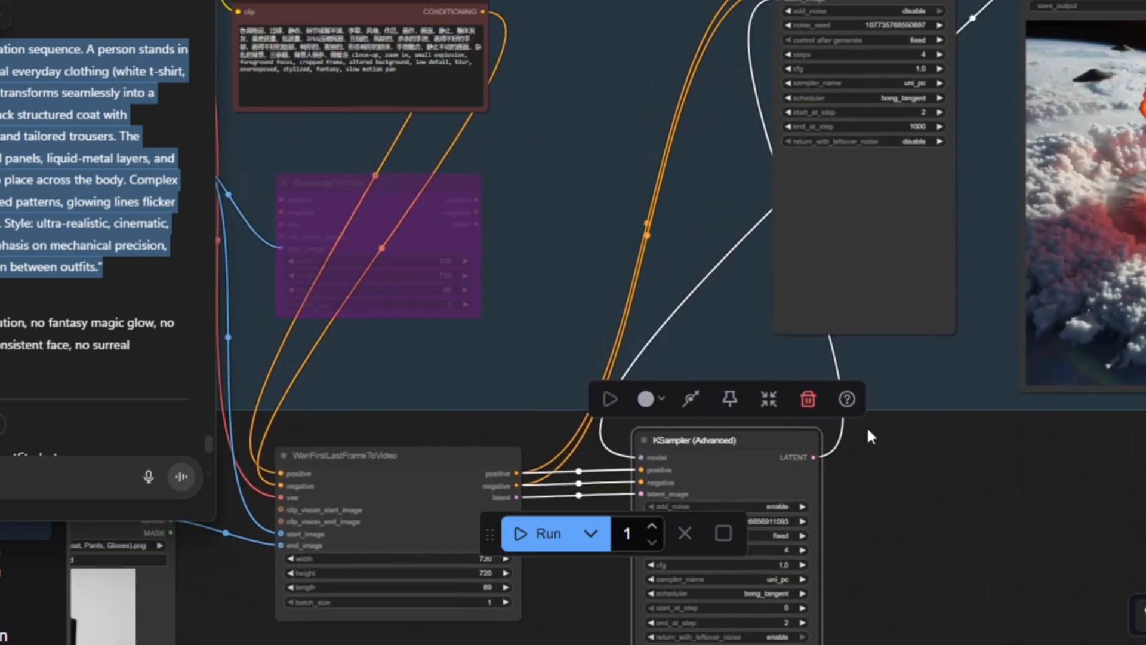
drag(684, 443, 602, 0)
drag(806, 428, 935, 545)
- Check the pasted positive prompt and run the workflow once to generate the outfit transformation video
click(512, 86)
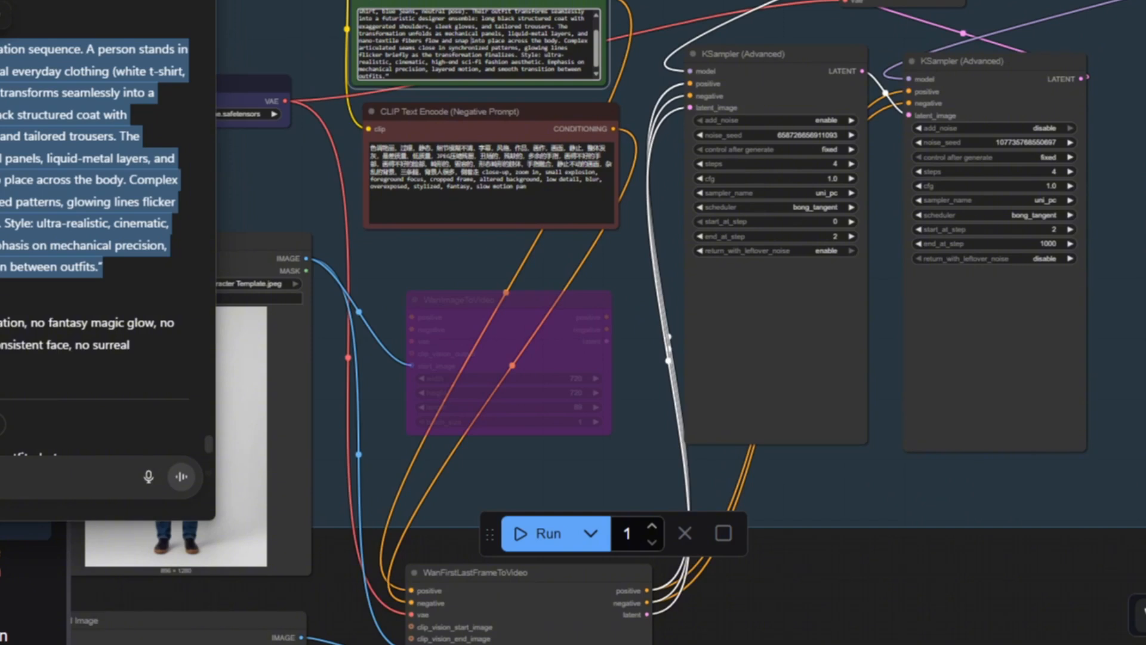
drag(642, 378, 624, 273)
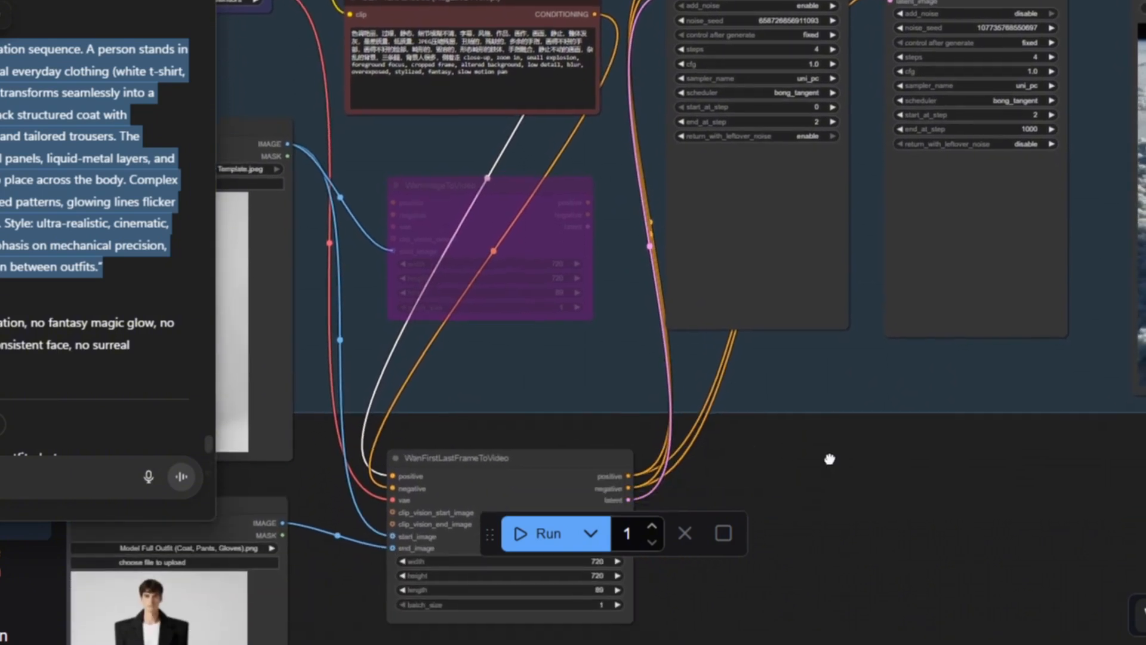
drag(826, 463, 512, 440)
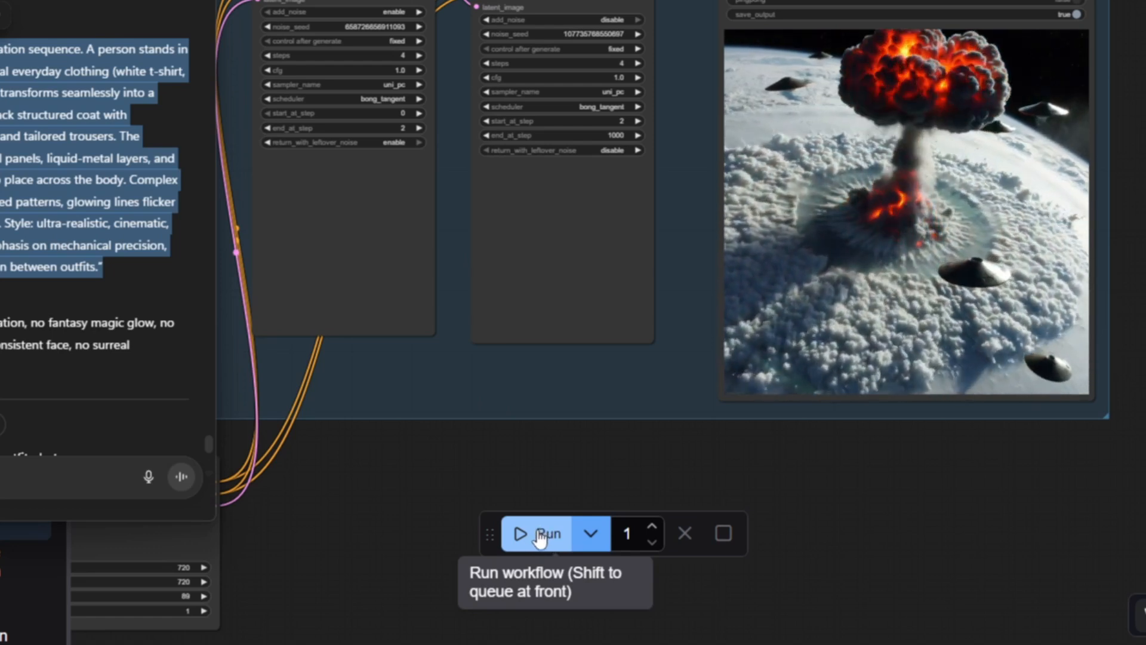
click(540, 543)
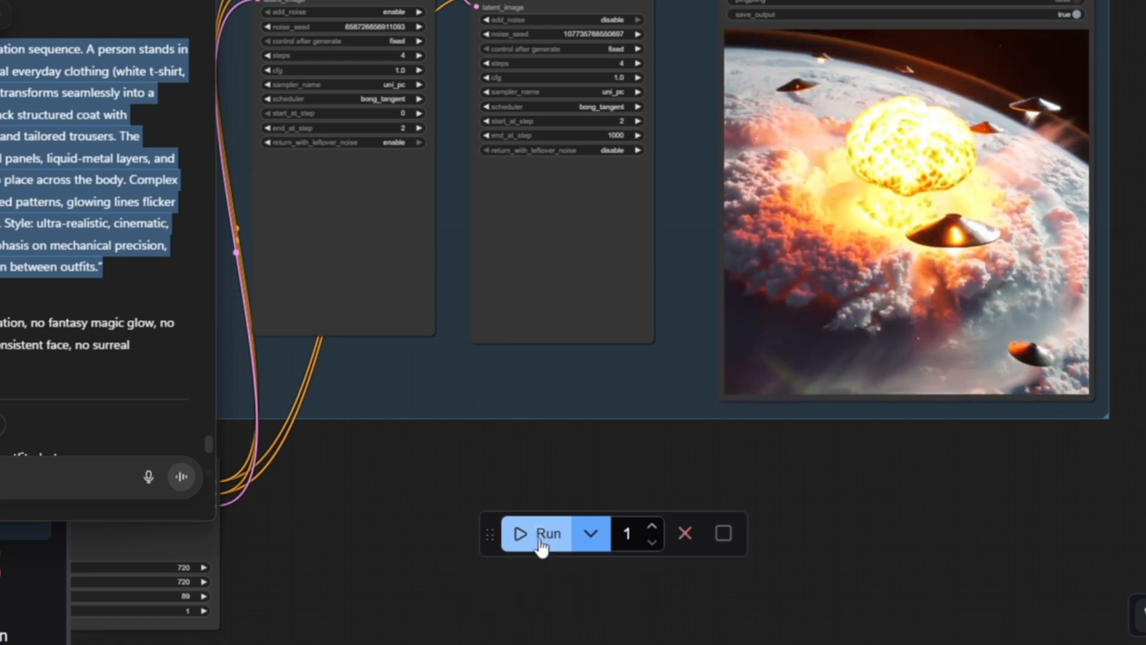